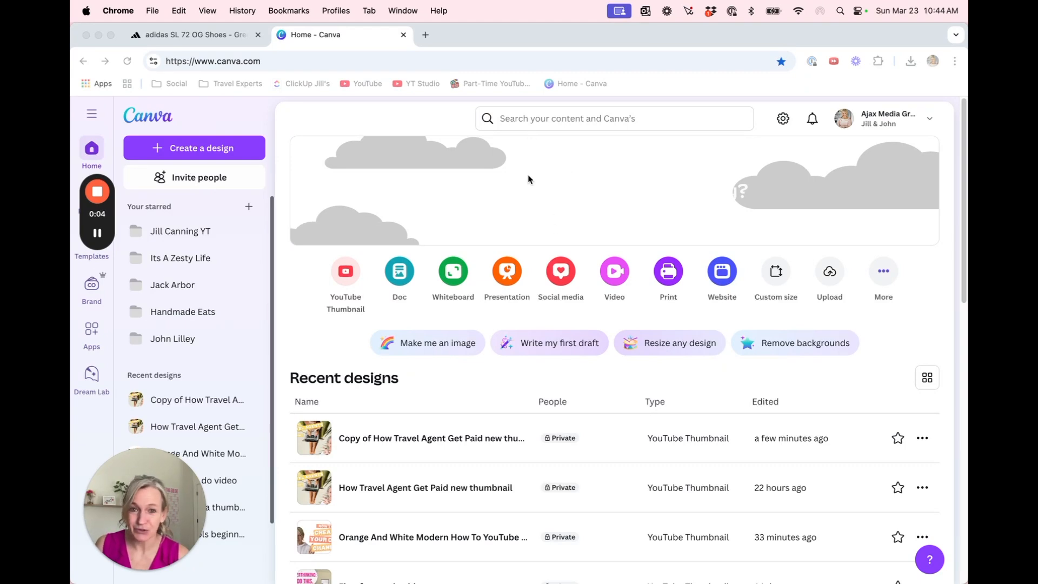
# Search for "youtube thumbnail templates"
pyautogui.click(520, 118)
pyautogui.write('y')
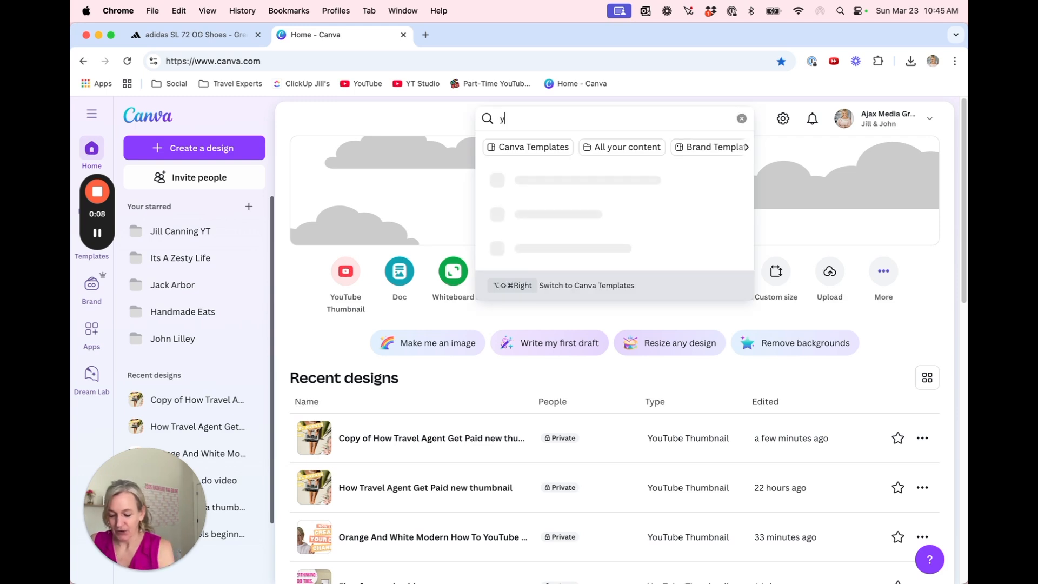
pyautogui.write('outube thumbnai')
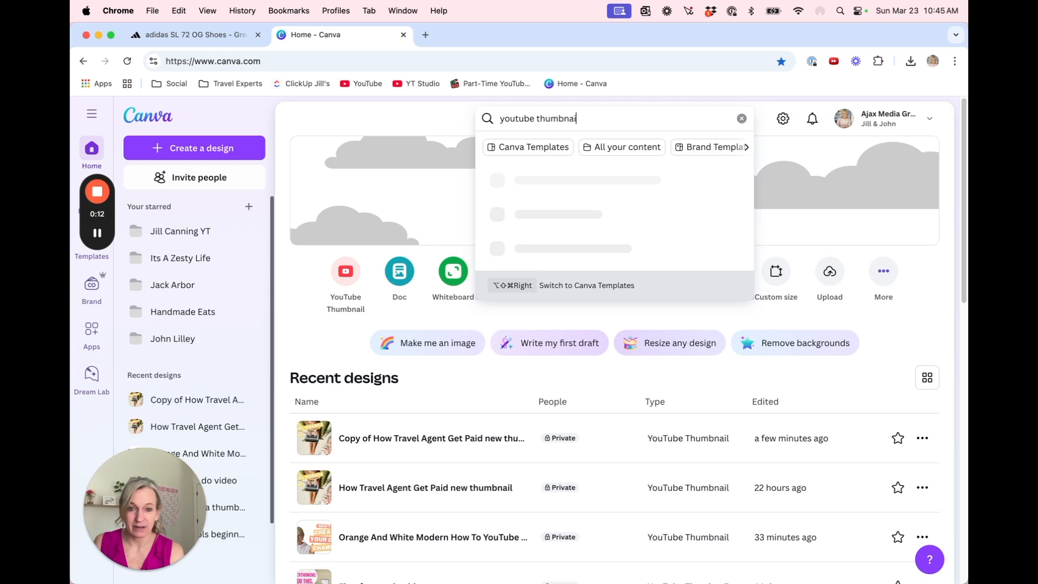
pyautogui.write('l templates')
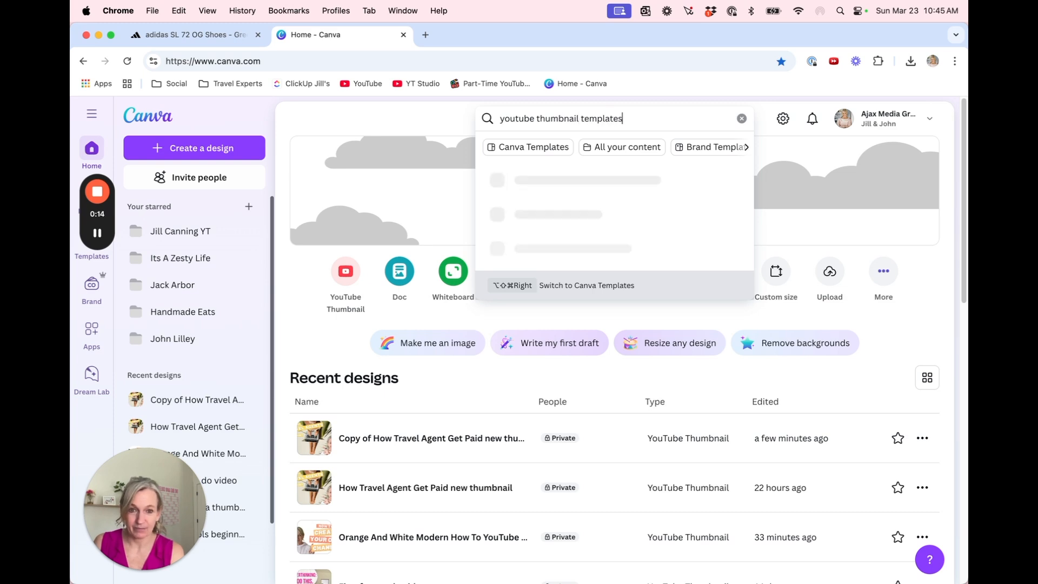
pyautogui.press('Return')
# Find the "Orange And White Modern How To YouTube Thumbnail" template among the results and open it for customizing
pyautogui.scroll(-5, 527, 246)
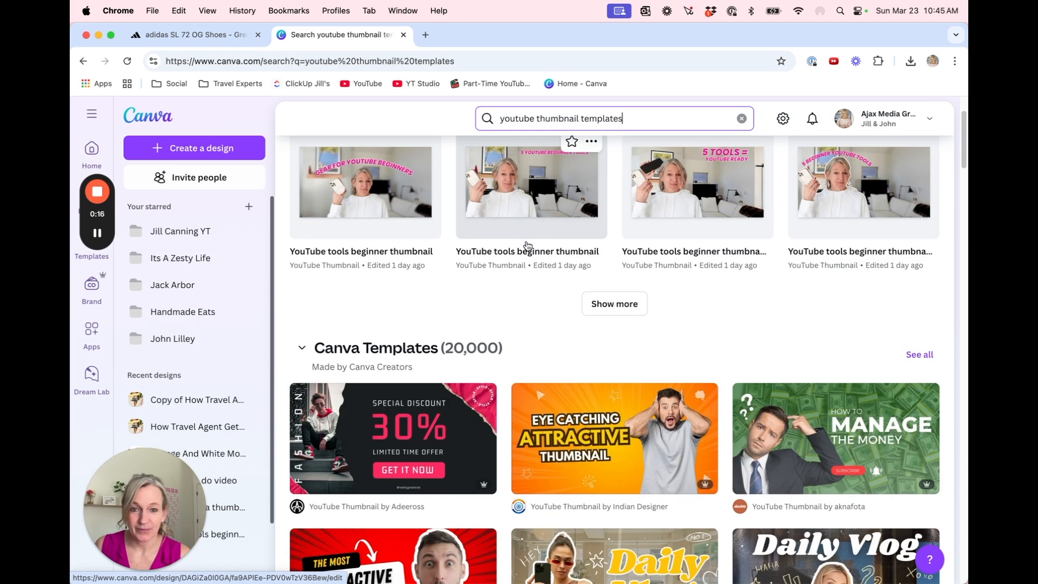
pyautogui.scroll(-2, 528, 246)
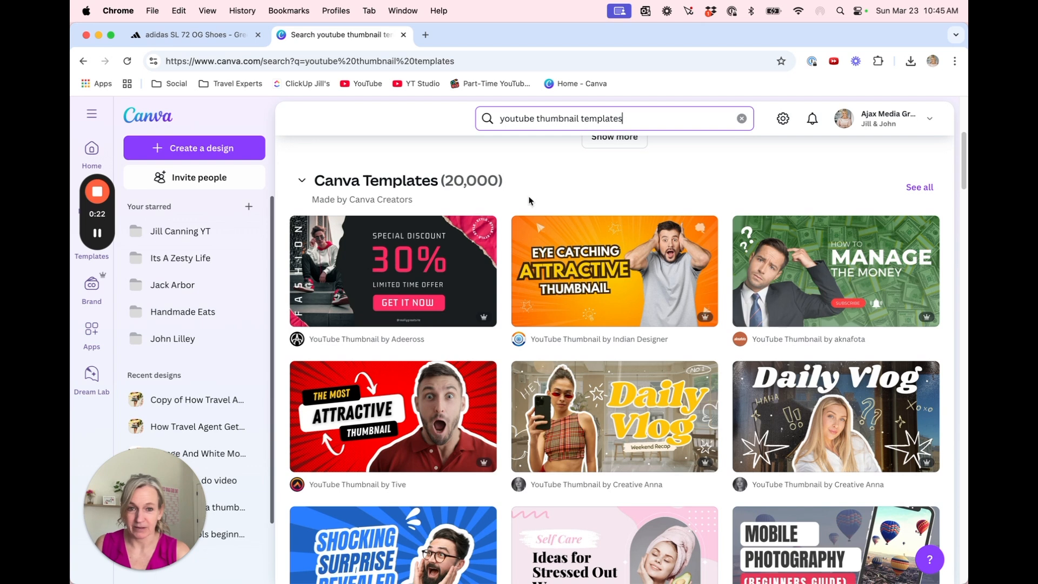
pyautogui.scroll(-3, 546, 230)
pyautogui.scroll(5, 556, 207)
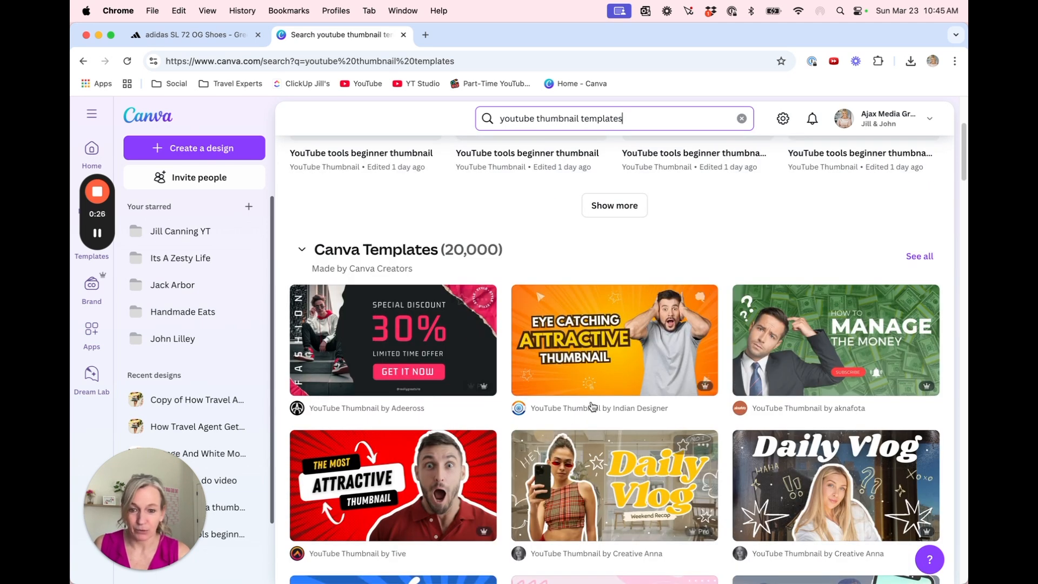
pyautogui.scroll(-2, 595, 405)
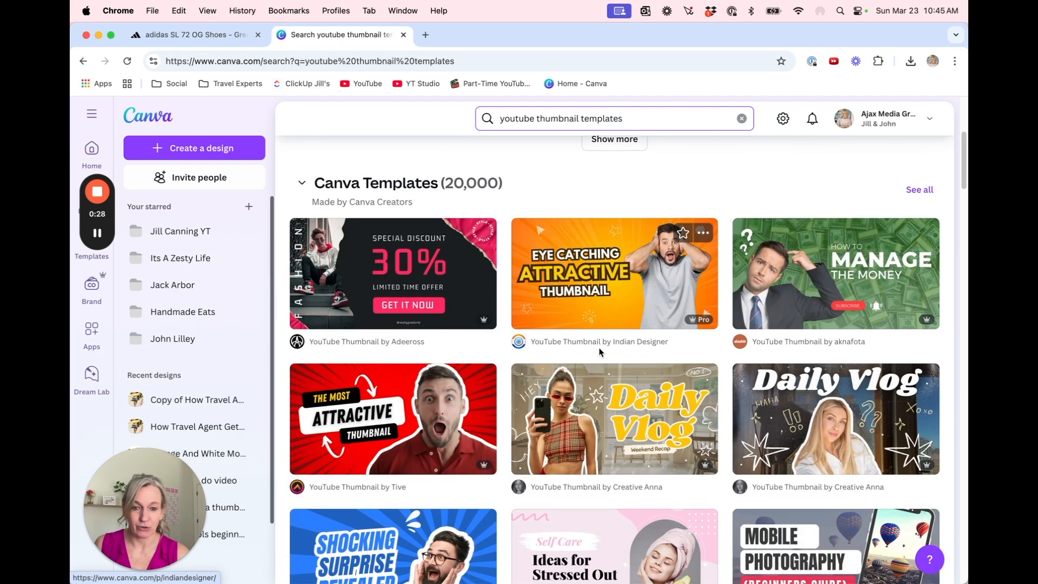
pyautogui.scroll(-2, 600, 352)
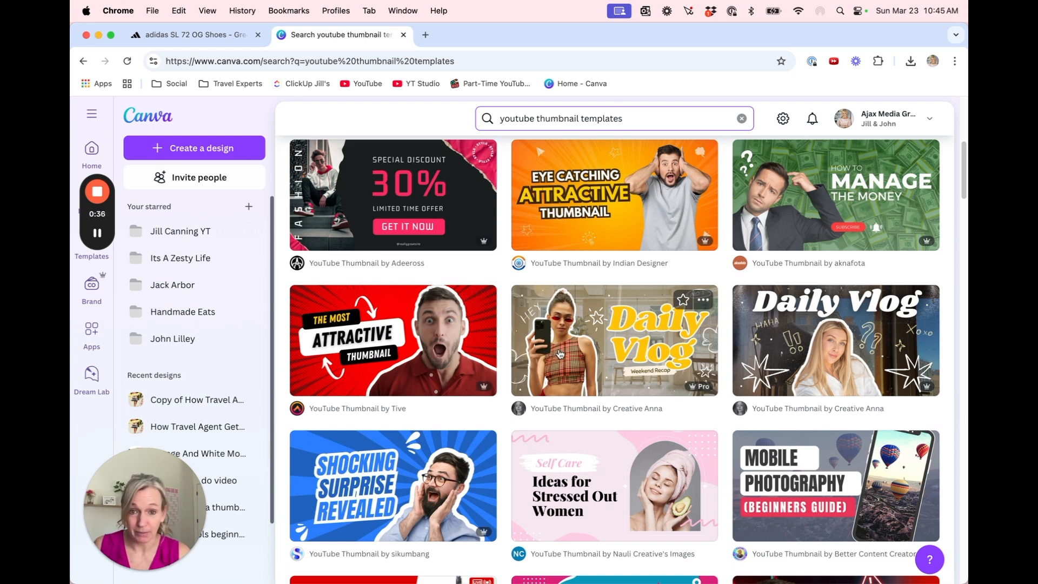
pyautogui.scroll(-5, 560, 354)
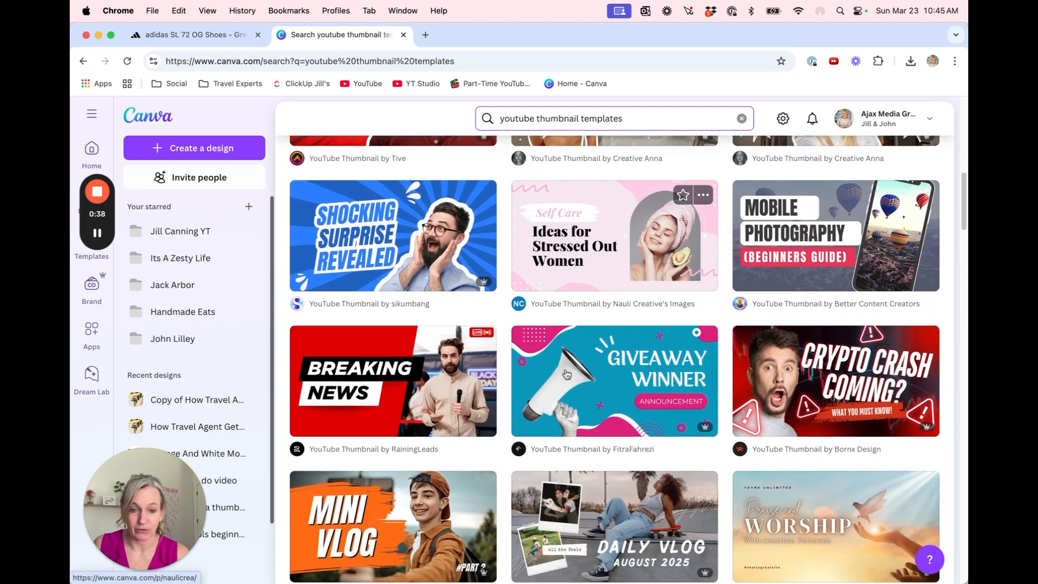
pyautogui.scroll(-2, 567, 374)
pyautogui.scroll(-10, 566, 373)
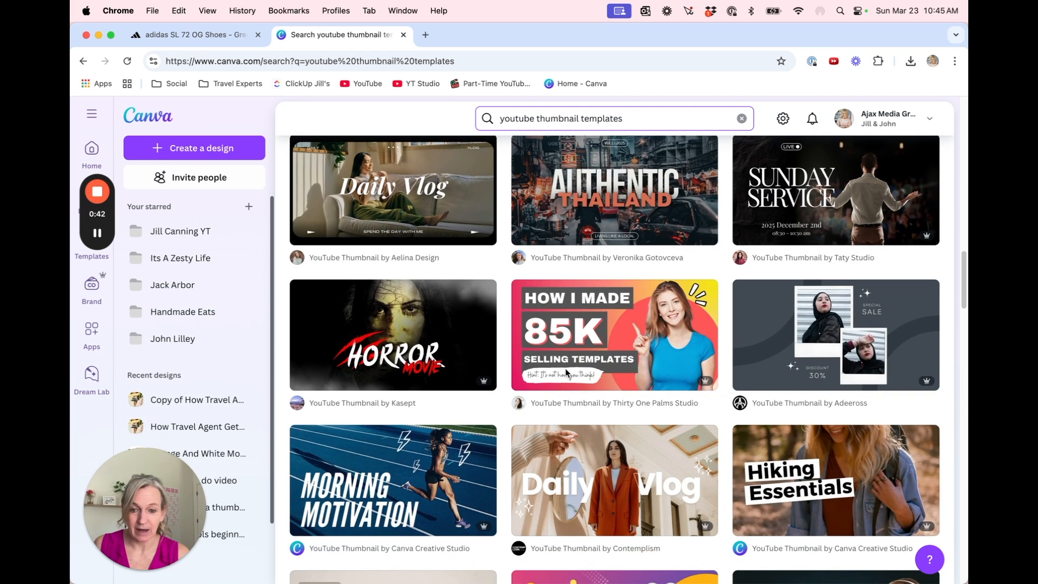
pyautogui.scroll(-5, 566, 373)
pyautogui.scroll(-8, 432, 411)
pyautogui.click(380, 423)
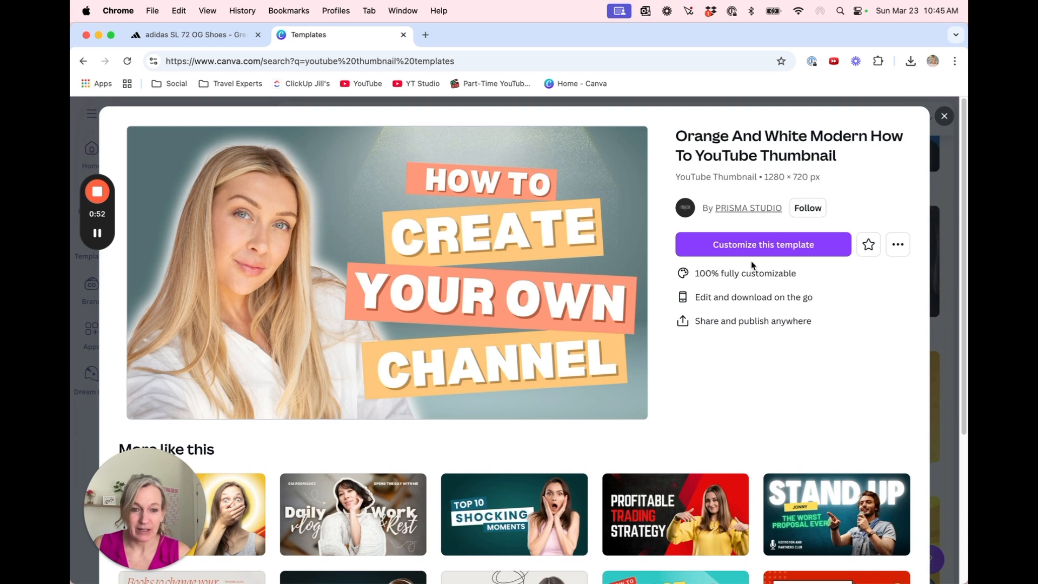
pyautogui.click(785, 248)
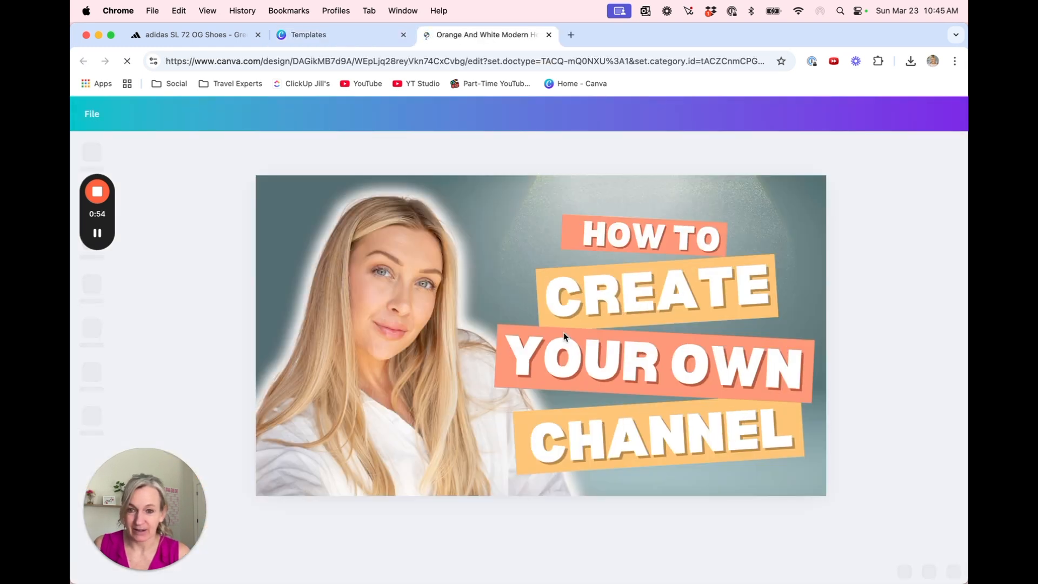
# Delete the template's portrait and add the uploaded photo of the woman in the pink hoodie pointing her finger
pyautogui.click(432, 300)
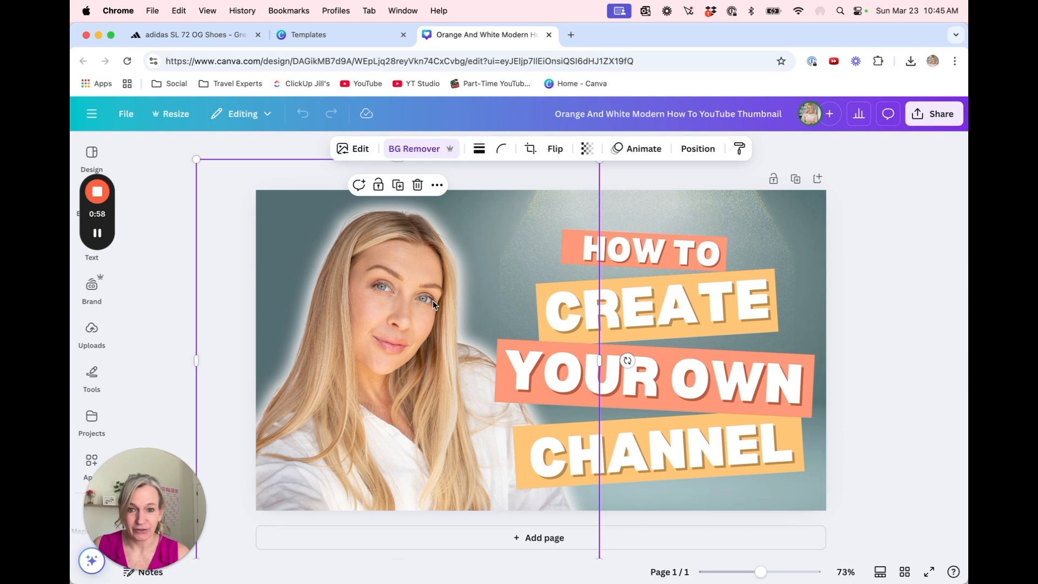
pyautogui.press('Delete')
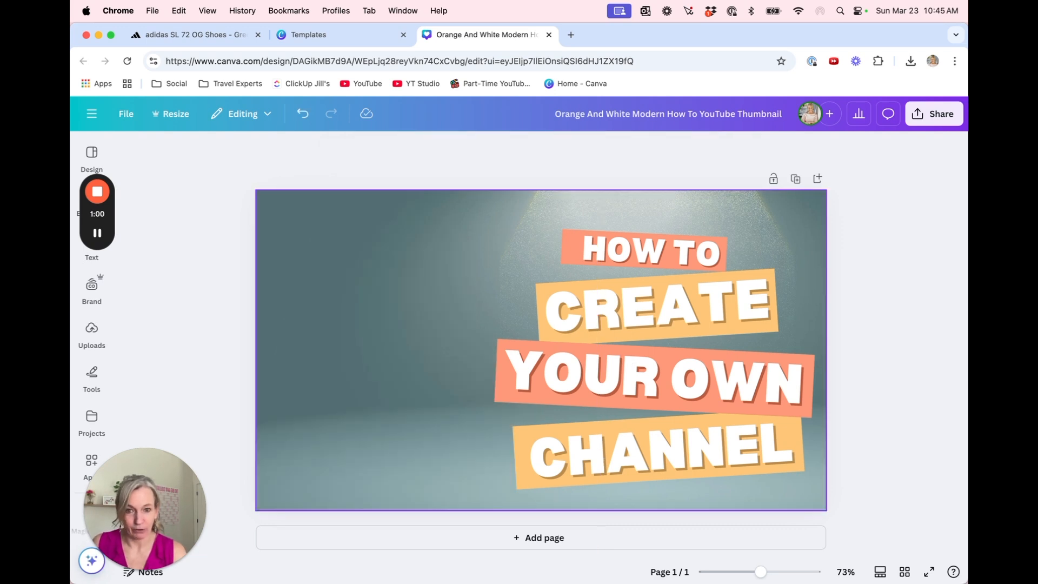
pyautogui.click(91, 328)
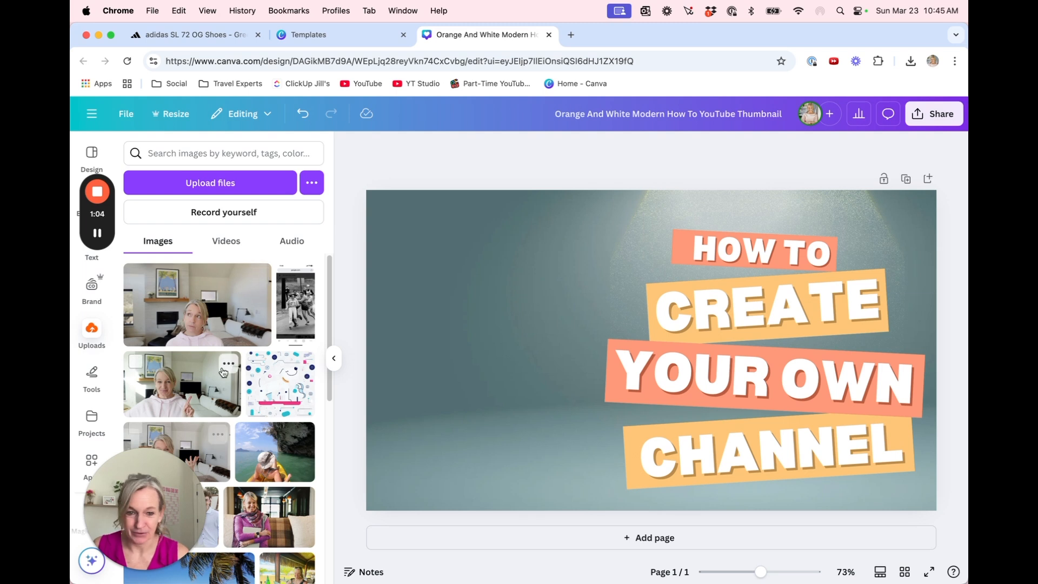
pyautogui.click(168, 398)
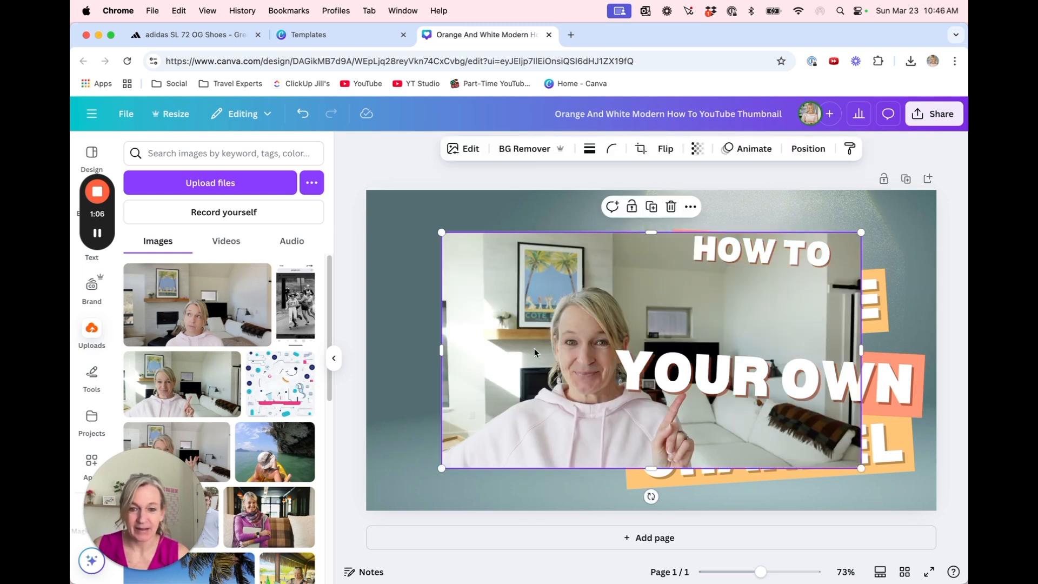
# Enlarge the photo to fill the canvas height, remove its background and place the woman beside the headline text
pyautogui.moveTo(531, 342); pyautogui.dragTo(453, 303)
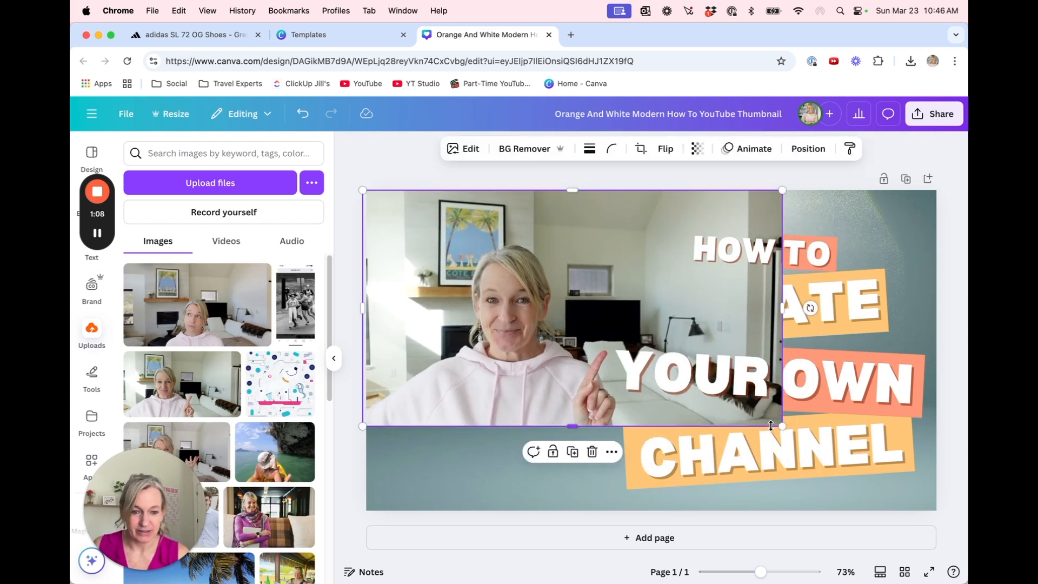
pyautogui.moveTo(771, 425); pyautogui.dragTo(942, 520)
pyautogui.moveTo(599, 478); pyautogui.dragTo(542, 467)
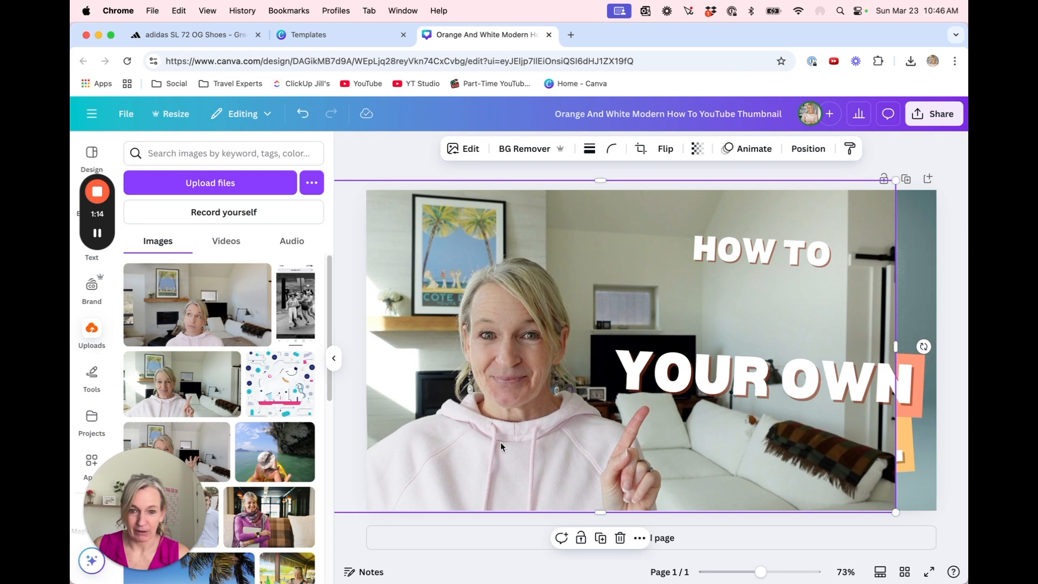
pyautogui.click(535, 151)
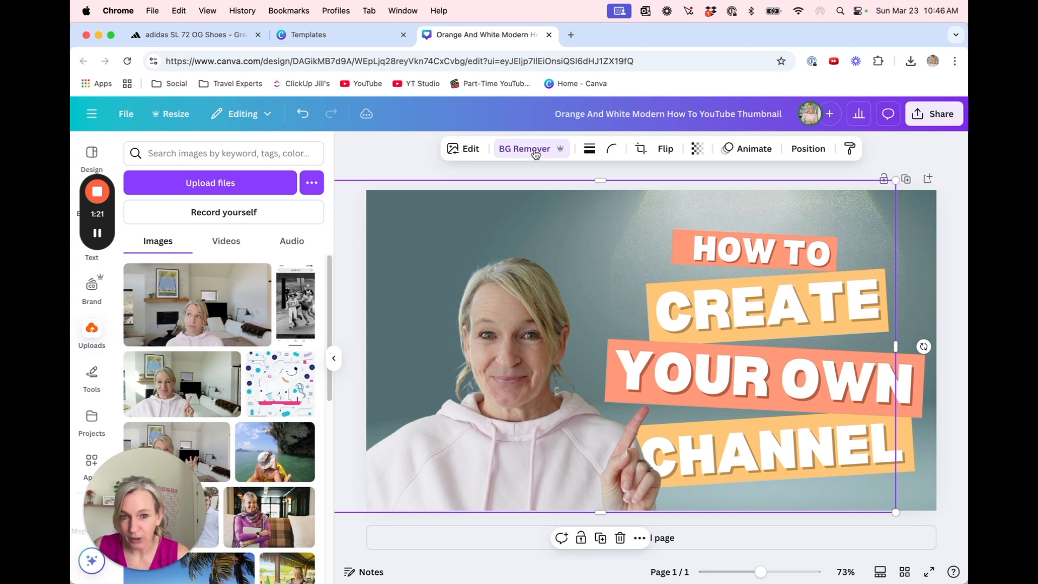
pyautogui.moveTo(447, 372); pyautogui.dragTo(428, 372)
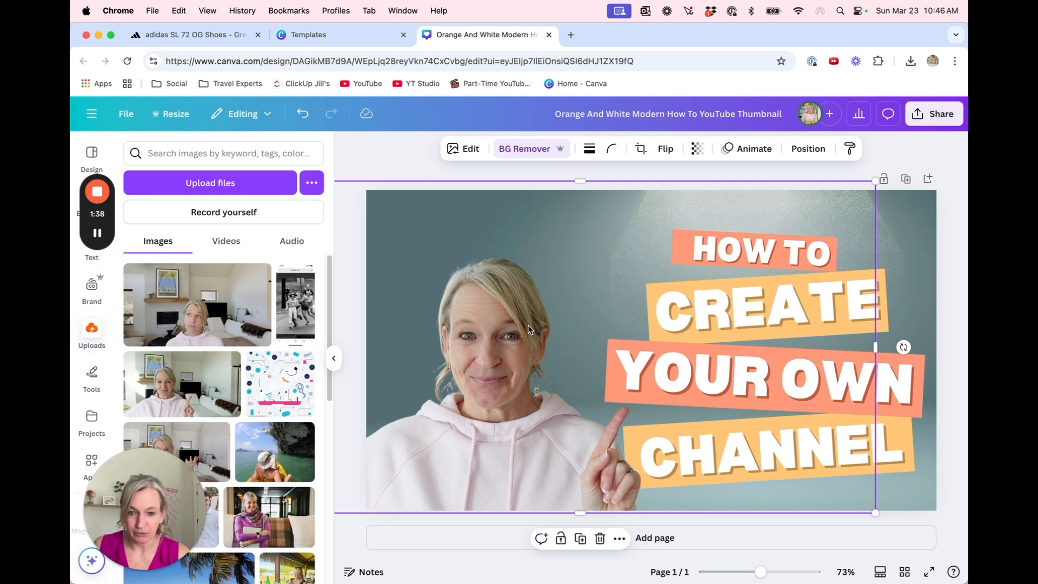
# Show the design's layers and recolor the full-canvas teal background layer with the coral document color
pyautogui.rightClick(588, 256)
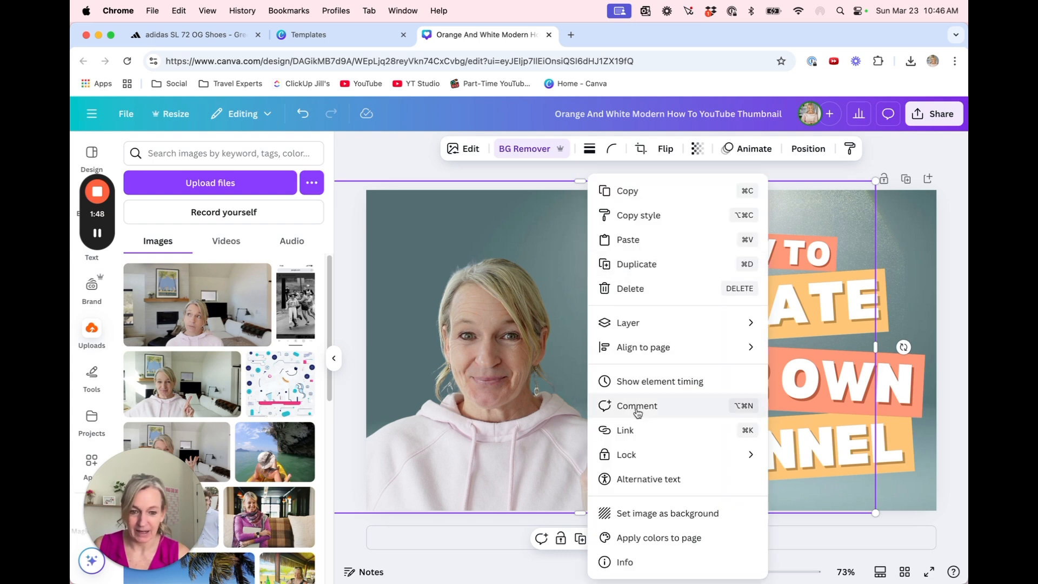
pyautogui.moveTo(625, 324)
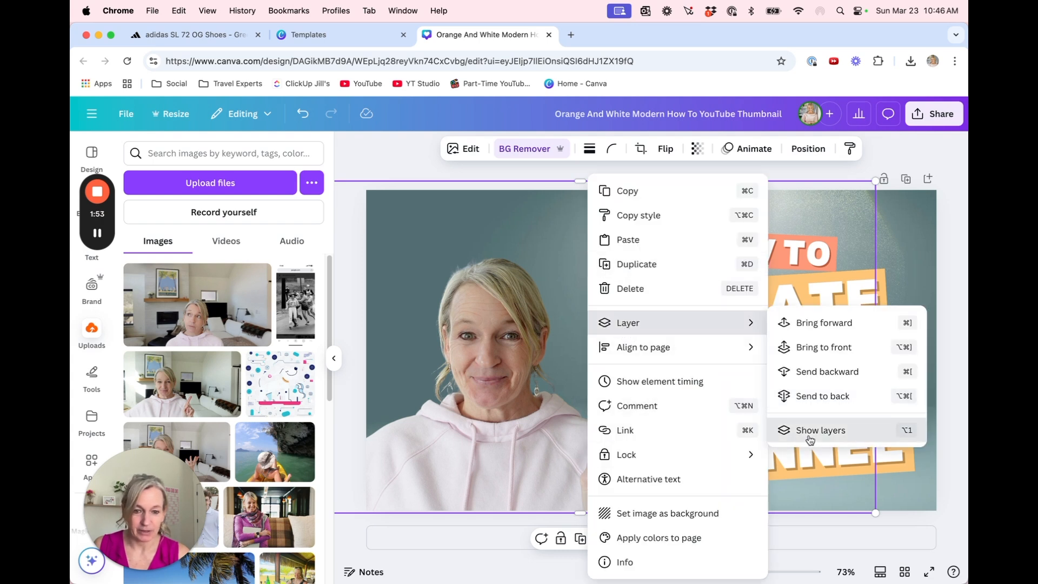
pyautogui.click(811, 443)
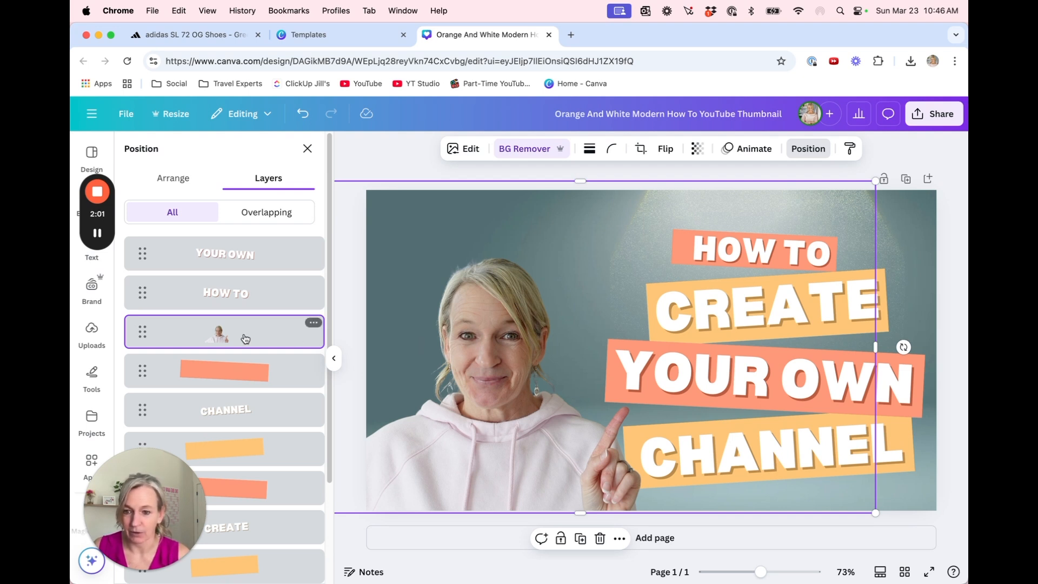
pyautogui.scroll(-1, 246, 338)
pyautogui.scroll(-4, 247, 338)
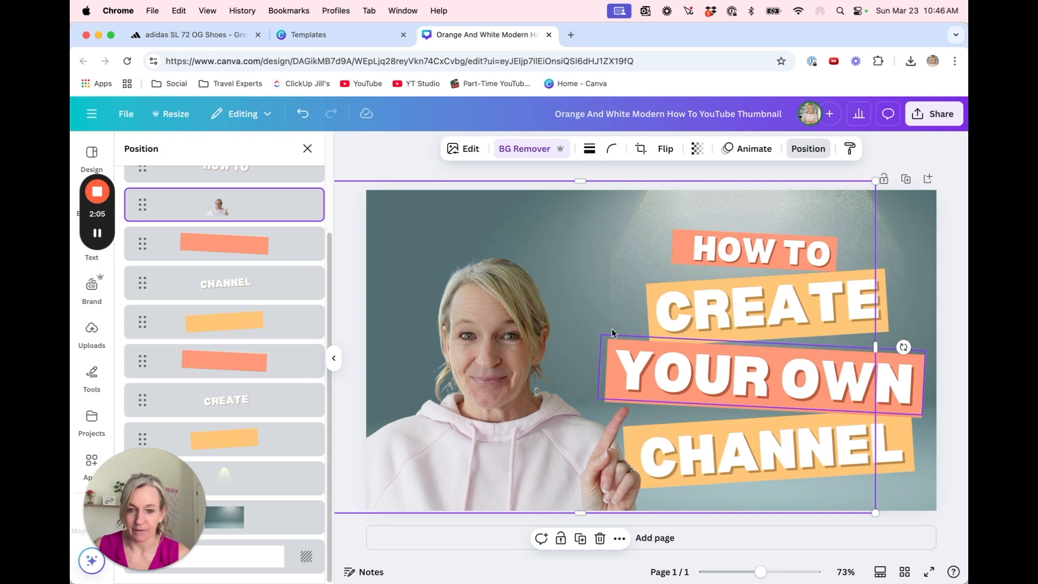
pyautogui.click(265, 529)
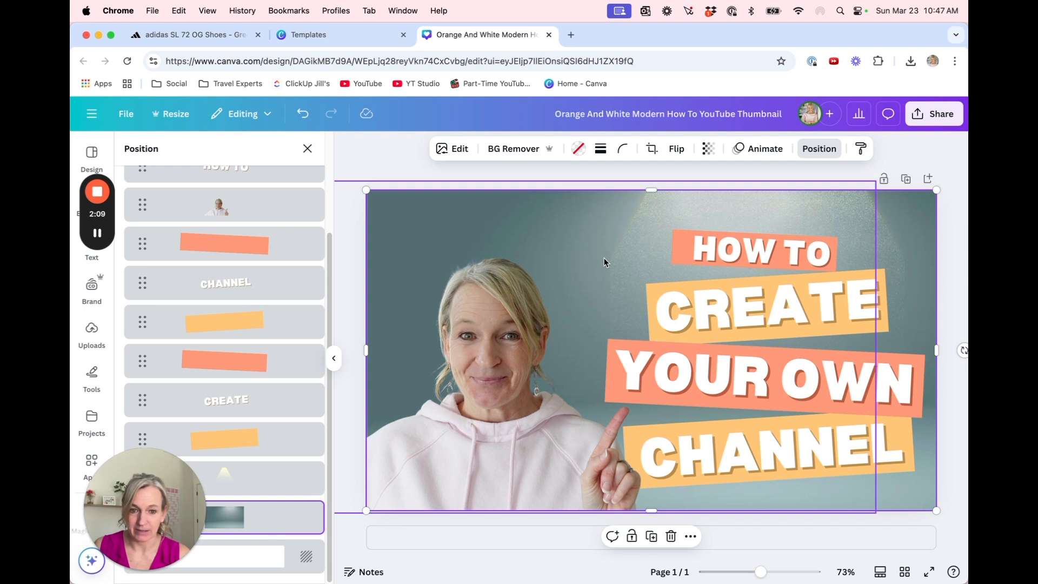
pyautogui.click(579, 149)
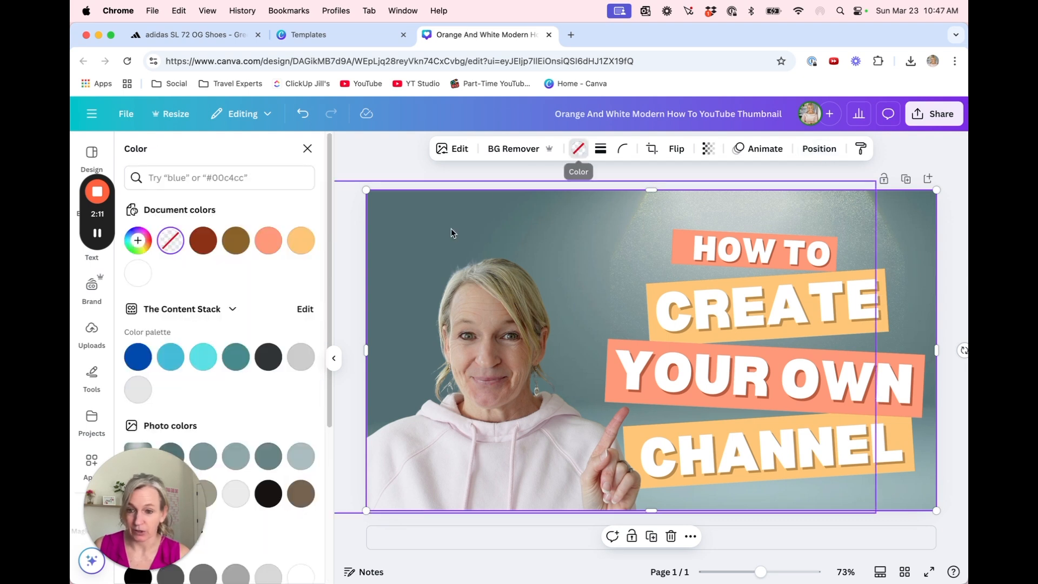
pyautogui.click(268, 240)
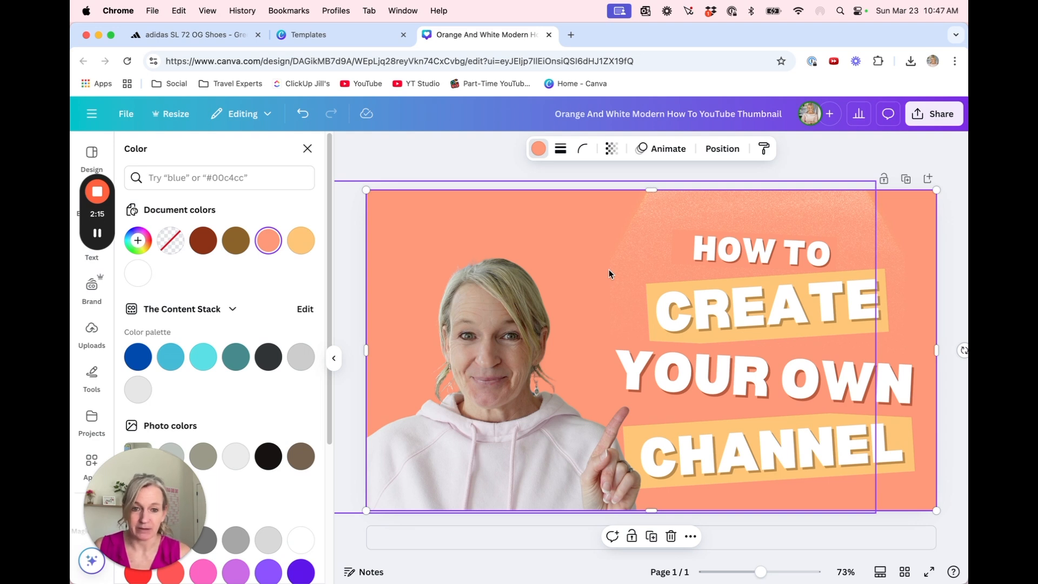
# Set the coral background's transparency to 75
pyautogui.click(611, 149)
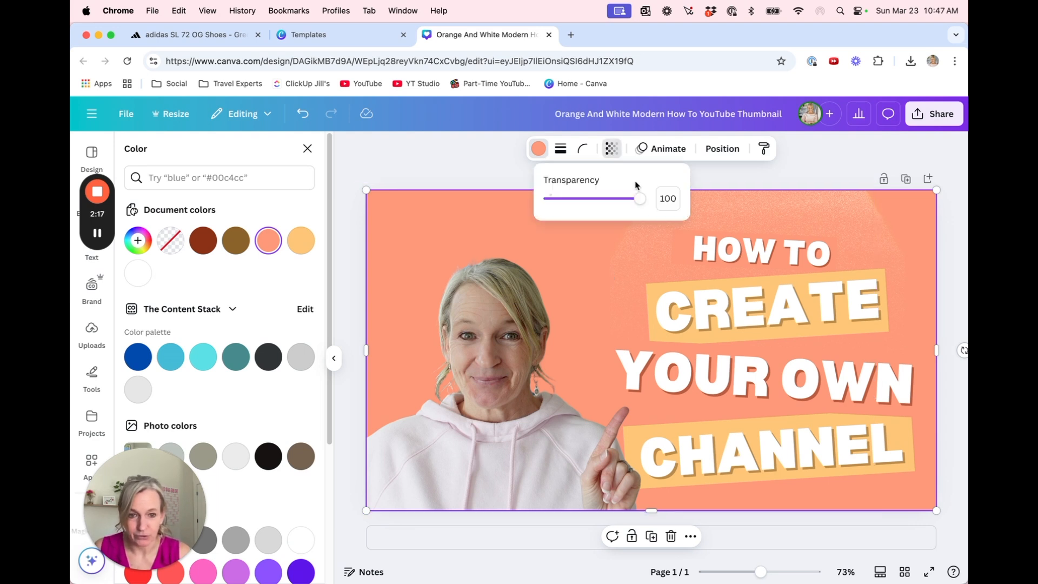
pyautogui.moveTo(639, 199); pyautogui.dragTo(619, 207)
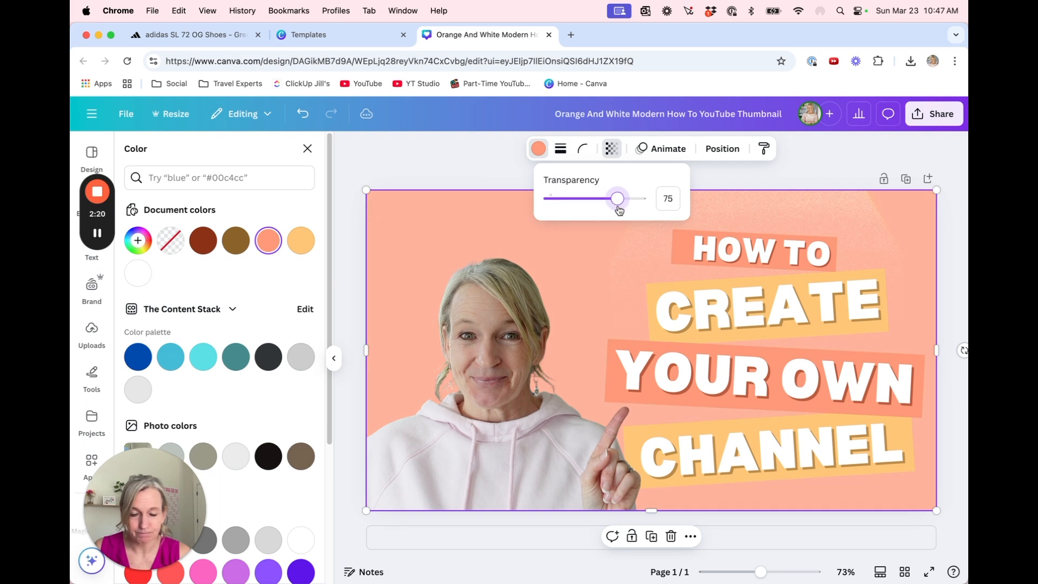
pyautogui.click(588, 293)
pyautogui.click(588, 294)
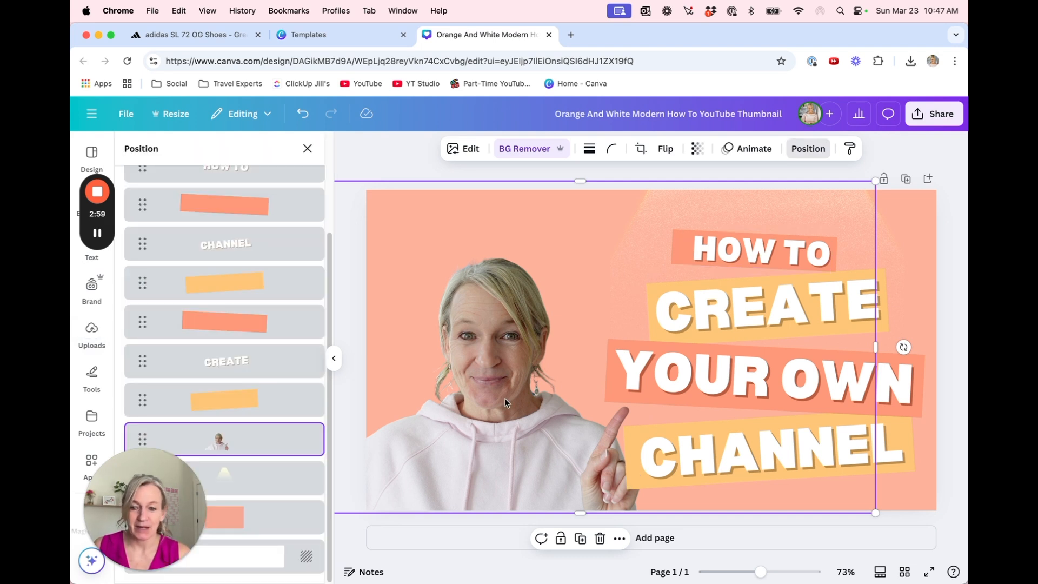
# Replace the headline word "CREATE" with "BAKE"
pyautogui.click(723, 310)
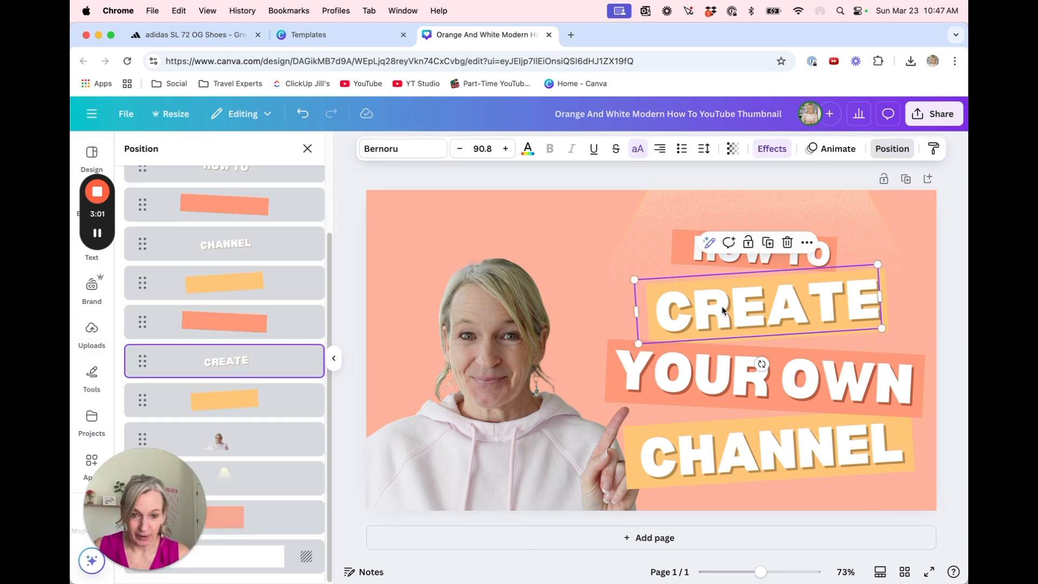
pyautogui.click(723, 309)
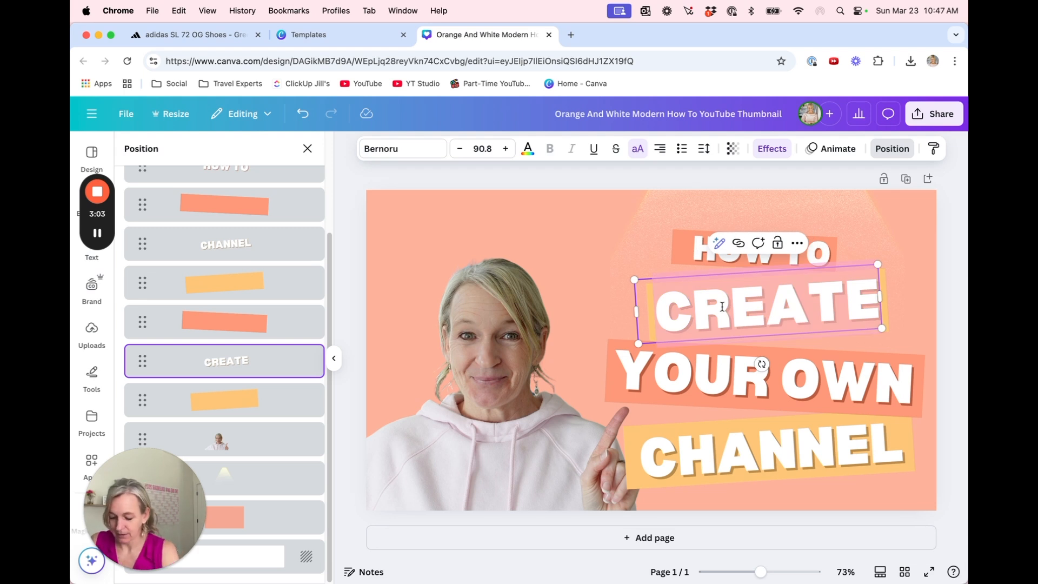
pyautogui.write('BAKE')
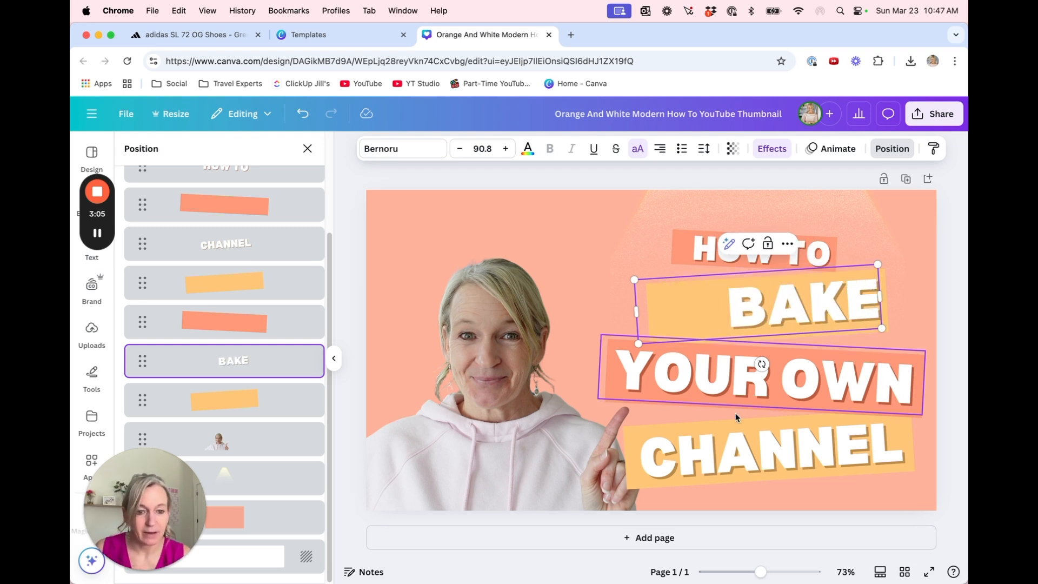
# Replace the headline word "CHANNEL" with "COOKIES" and select the "BAKE" text box
pyautogui.click(740, 463)
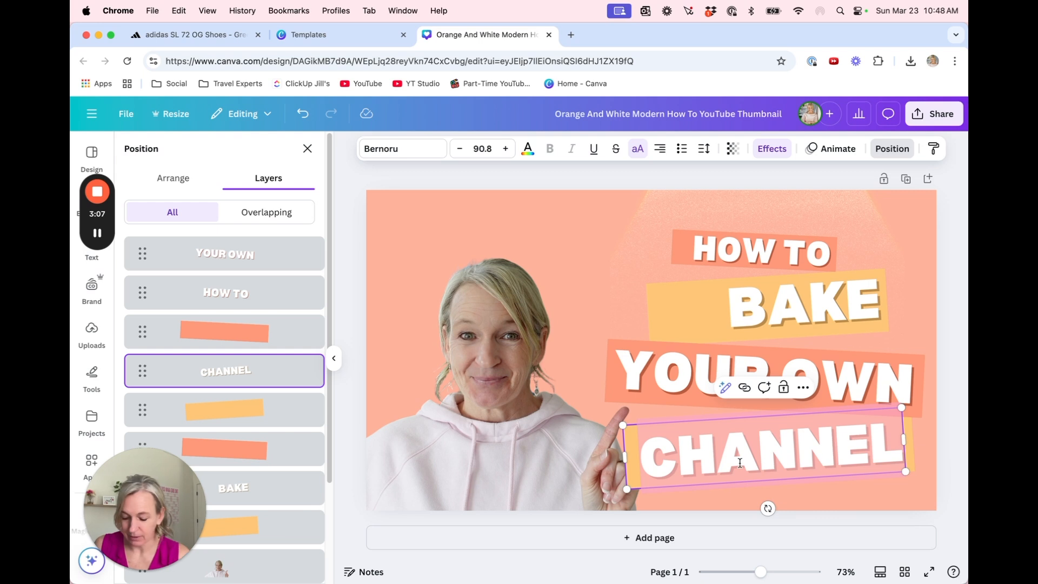
pyautogui.click(741, 463)
pyautogui.write('COOKIES')
pyautogui.click(662, 305)
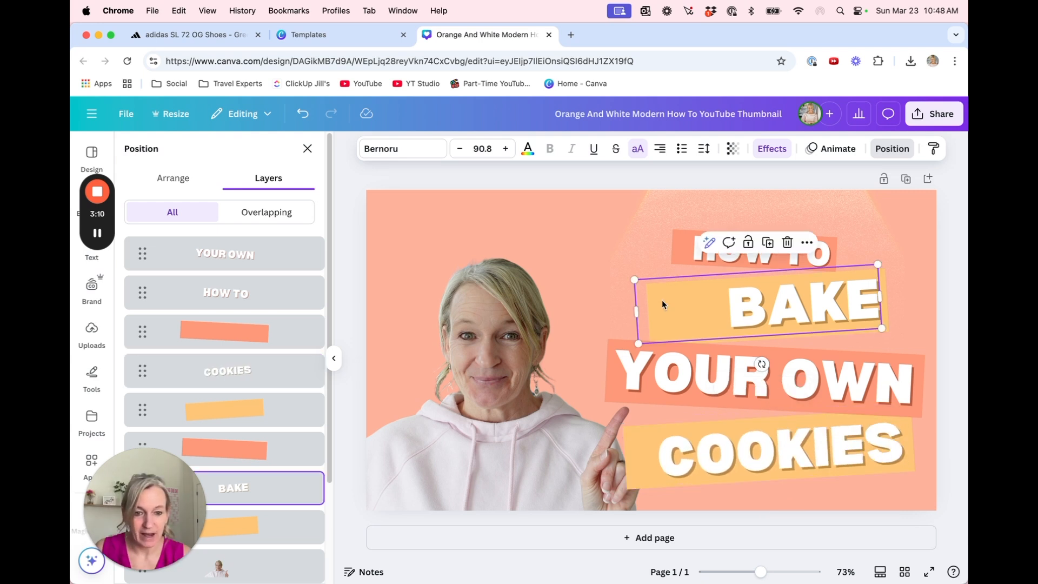
# Shorten the yellow bars behind "COOKIES" and "BAKE" from their left ends so they fit the new words
pyautogui.click(664, 310)
pyautogui.moveTo(624, 458); pyautogui.dragTo(649, 457)
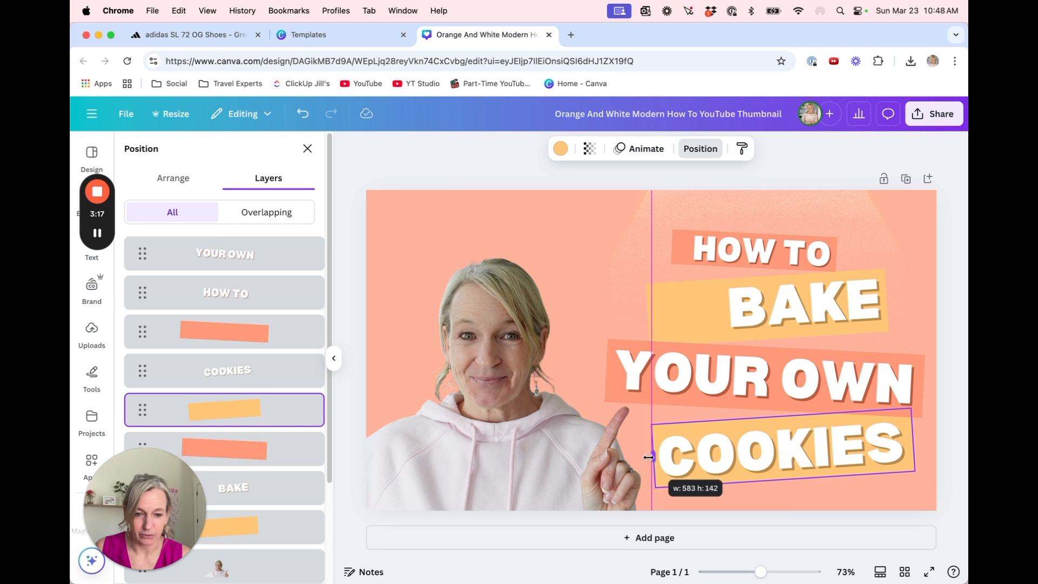
pyautogui.click(682, 317)
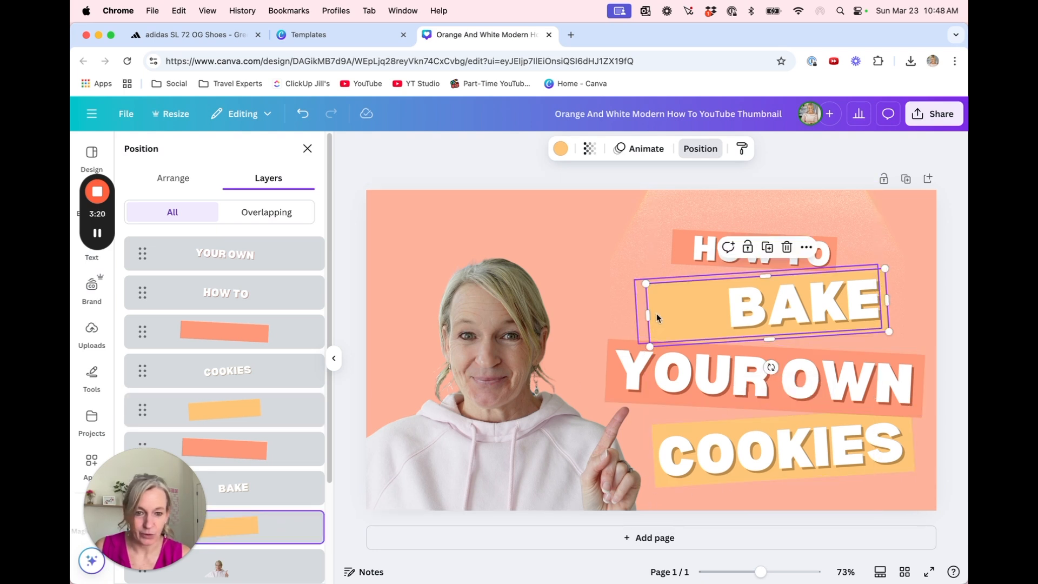
pyautogui.moveTo(648, 314); pyautogui.dragTo(718, 317)
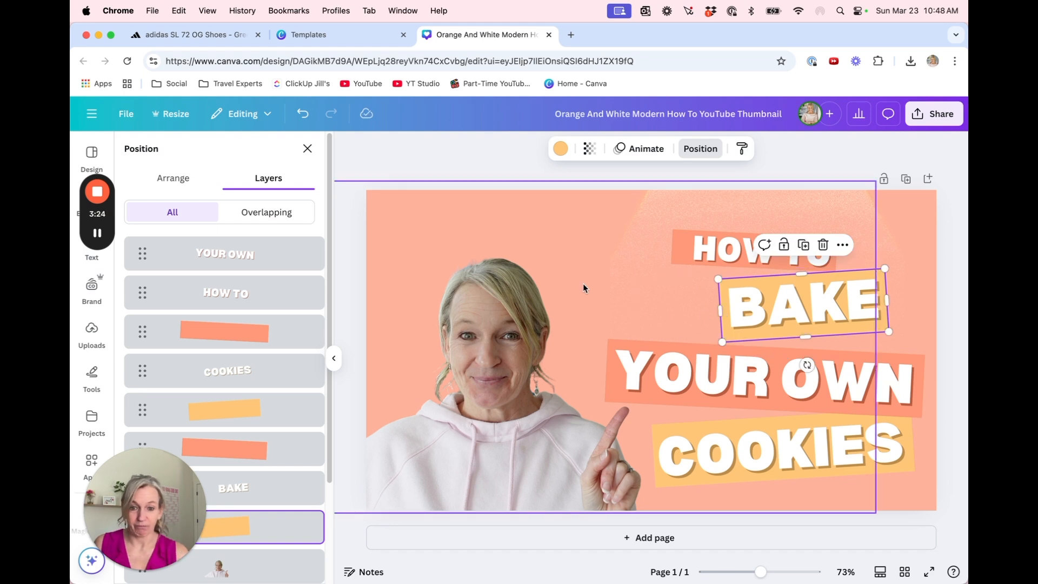
# Open the image adjustments for the cut-out photo and set its brightness to 29
pyautogui.click(501, 339)
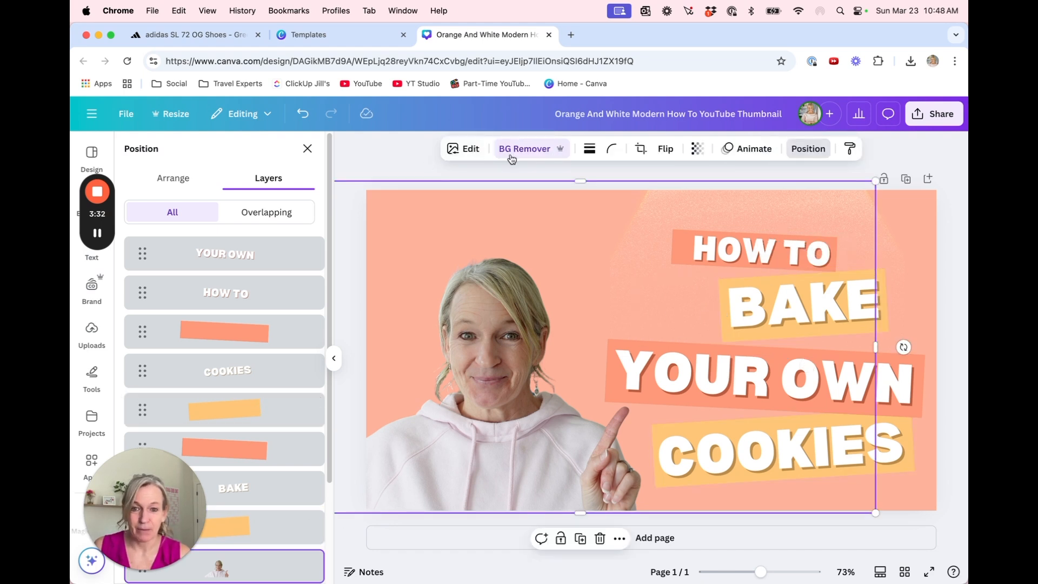
pyautogui.click(467, 152)
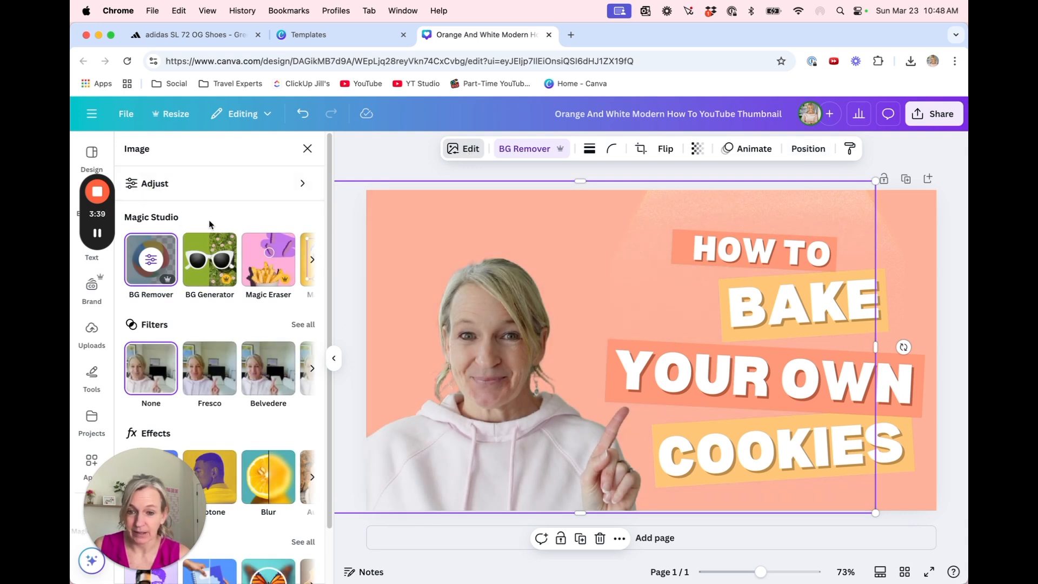
pyautogui.click(139, 185)
pyautogui.scroll(-2, 240, 346)
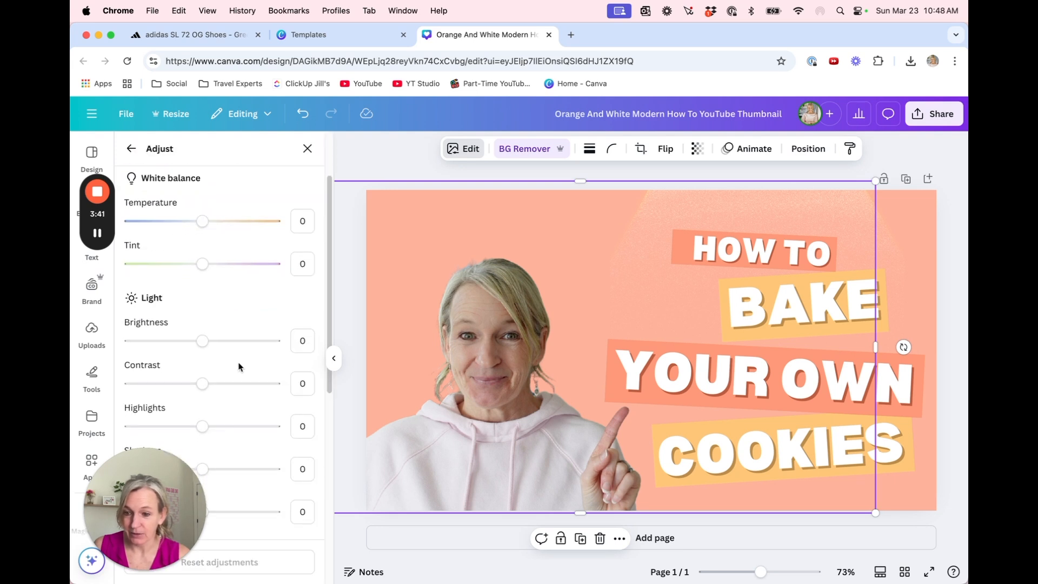
pyautogui.moveTo(201, 341); pyautogui.dragTo(226, 341)
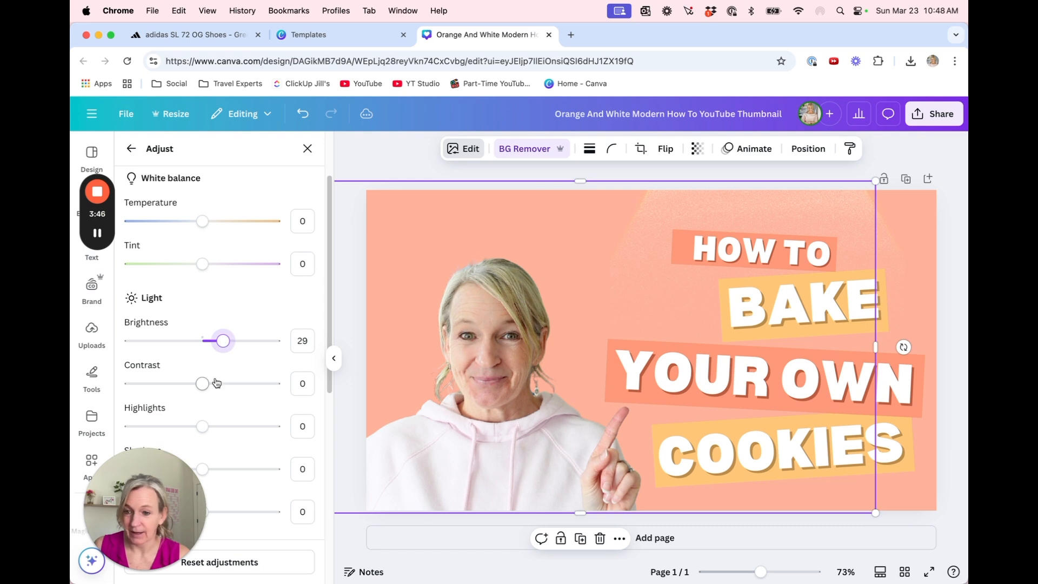
# Set the cut-out photo's saturation to 14 and raise its vibrance slightly
pyautogui.scroll(-7, 216, 384)
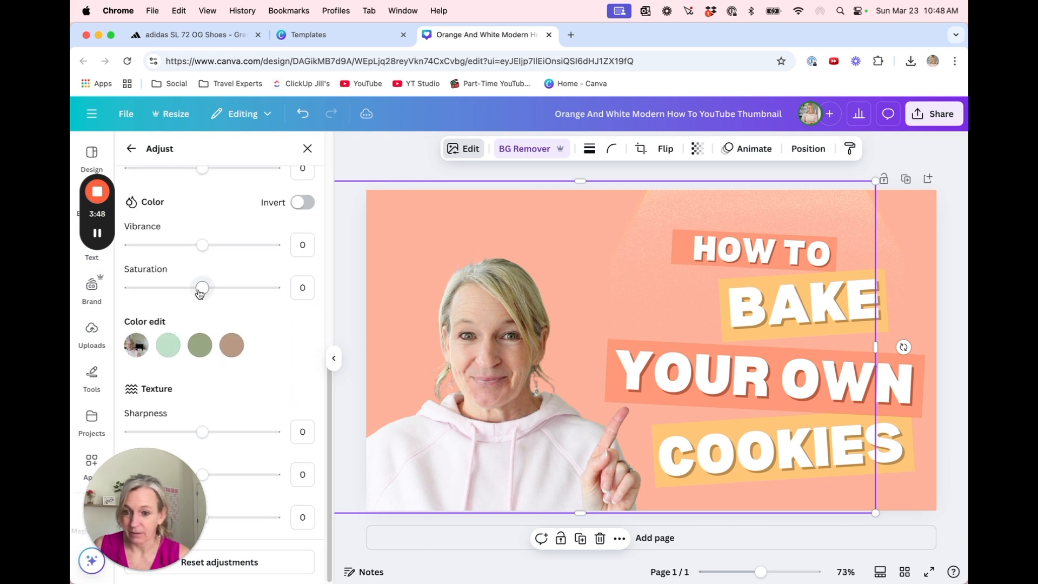
pyautogui.moveTo(201, 292); pyautogui.dragTo(214, 292)
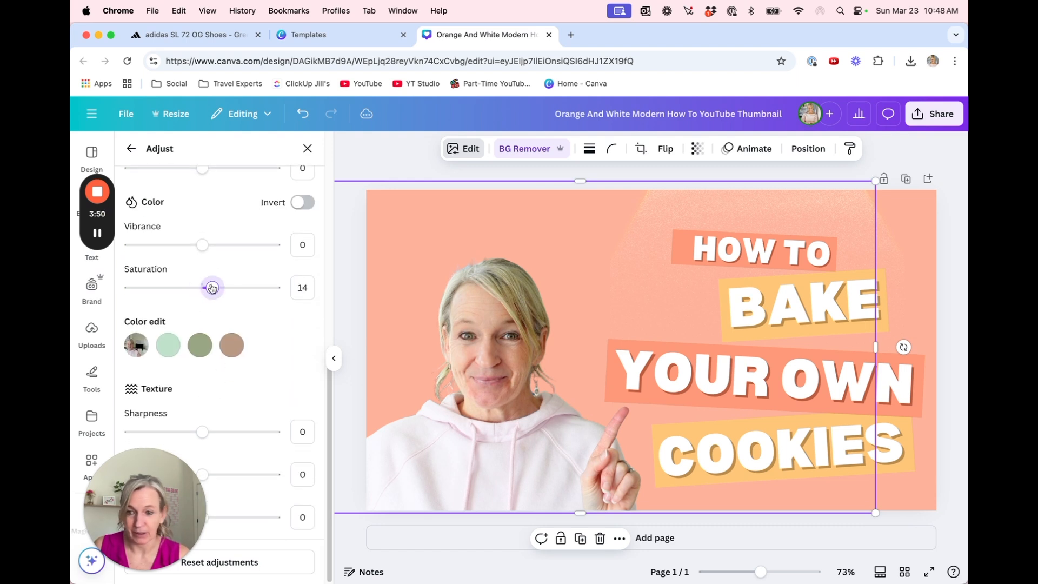
pyautogui.moveTo(203, 245); pyautogui.dragTo(209, 247)
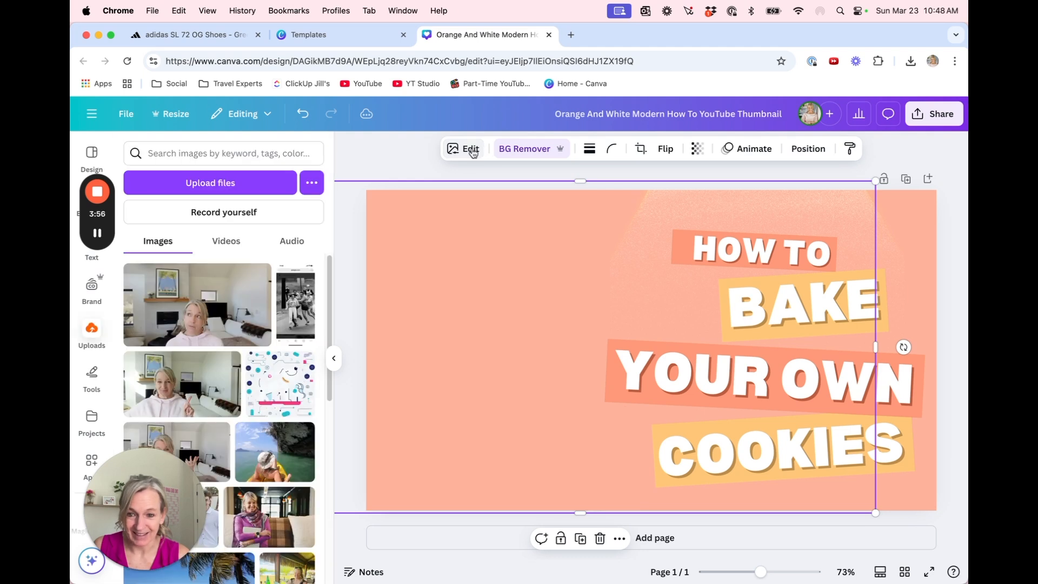
# Apply the Glow shadow effect to the cut-out photo and show its settings
pyautogui.click(463, 148)
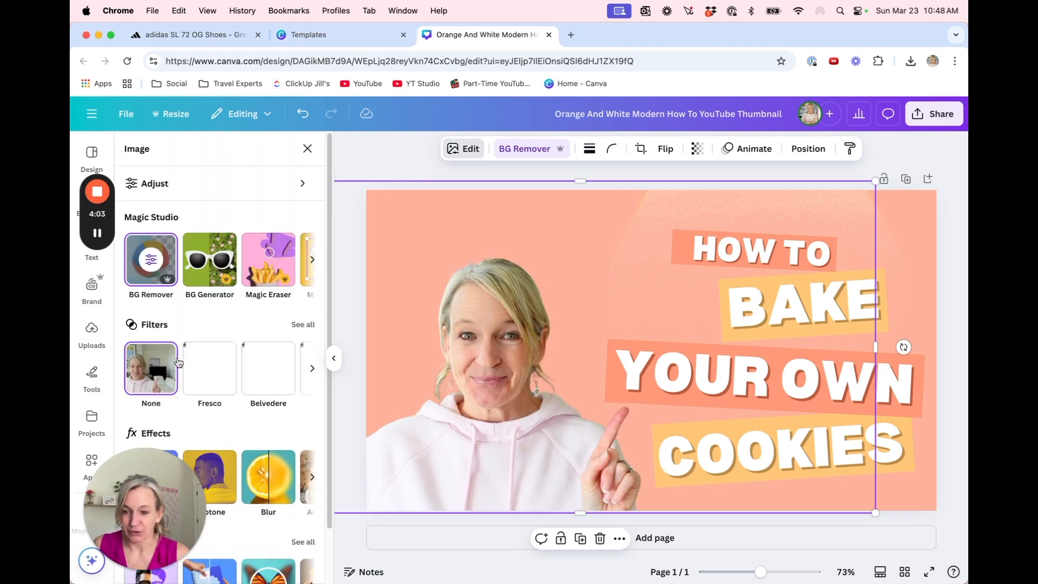
pyautogui.scroll(-2, 147, 389)
pyautogui.scroll(2, 144, 400)
pyautogui.click(152, 469)
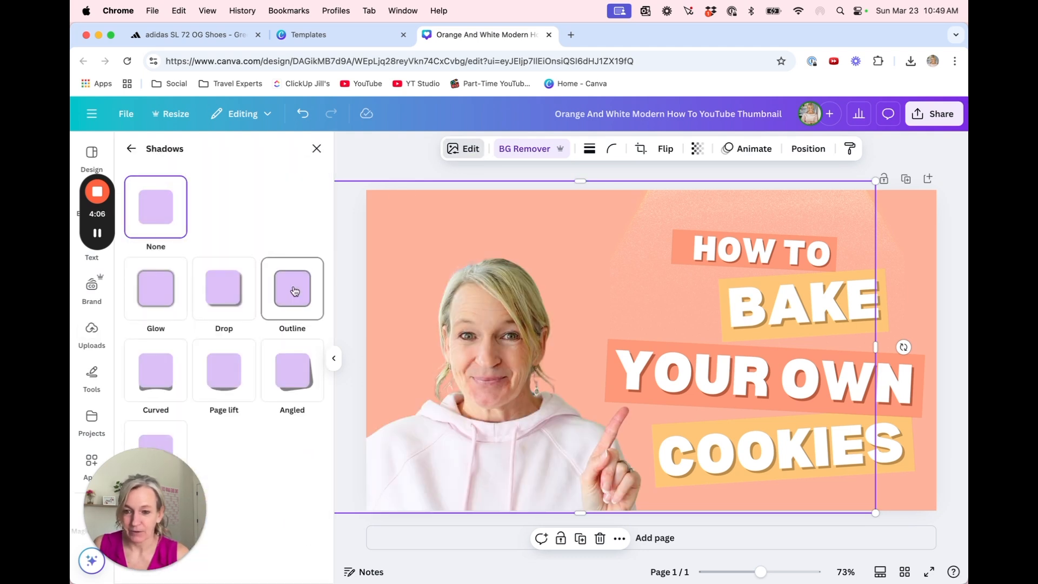
pyautogui.click(156, 288)
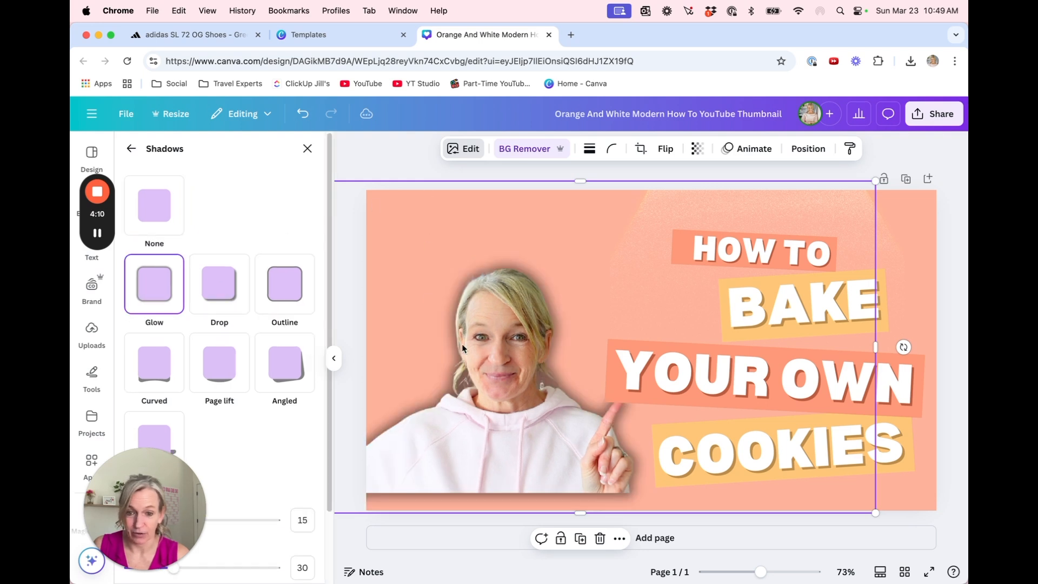
pyautogui.scroll(-3, 257, 352)
pyautogui.moveTo(125, 503); pyautogui.dragTo(853, 175)
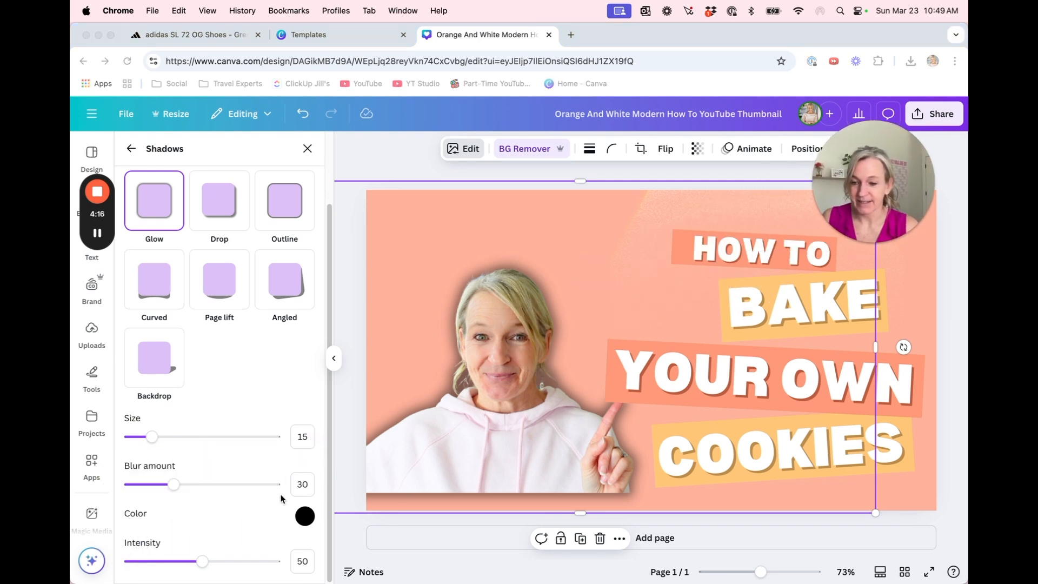
# Change the photo's glow color to white (#FFFFFF) and increase its intensity
pyautogui.click(304, 518)
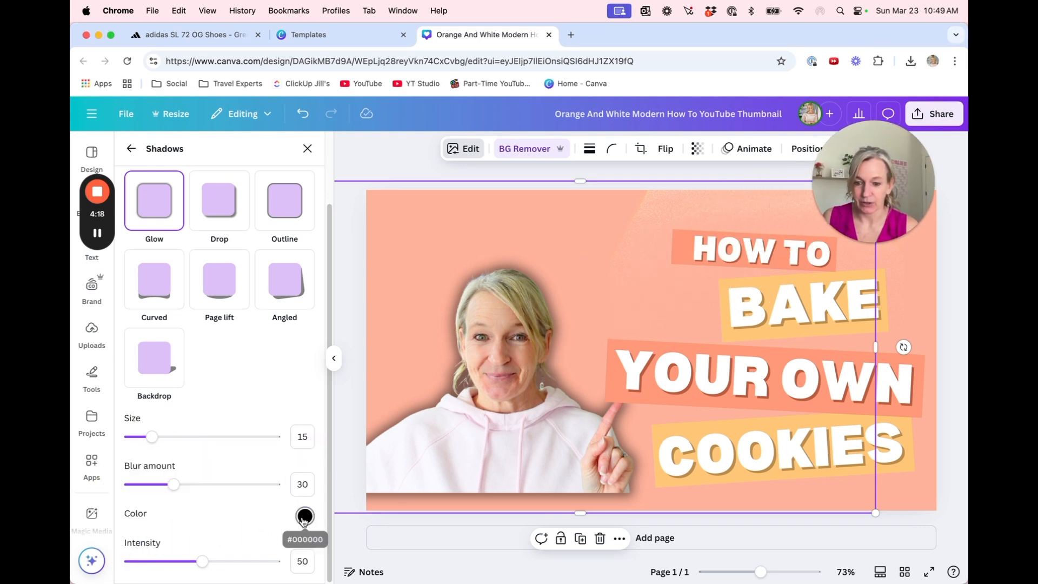
pyautogui.click(304, 518)
pyautogui.moveTo(316, 425); pyautogui.dragTo(309, 375)
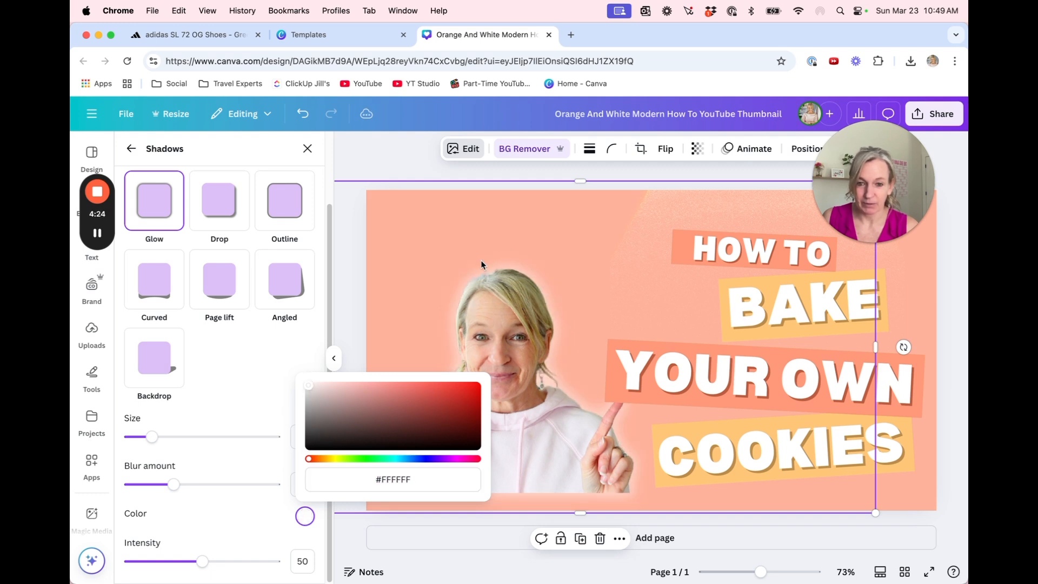
pyautogui.moveTo(203, 565); pyautogui.dragTo(207, 566)
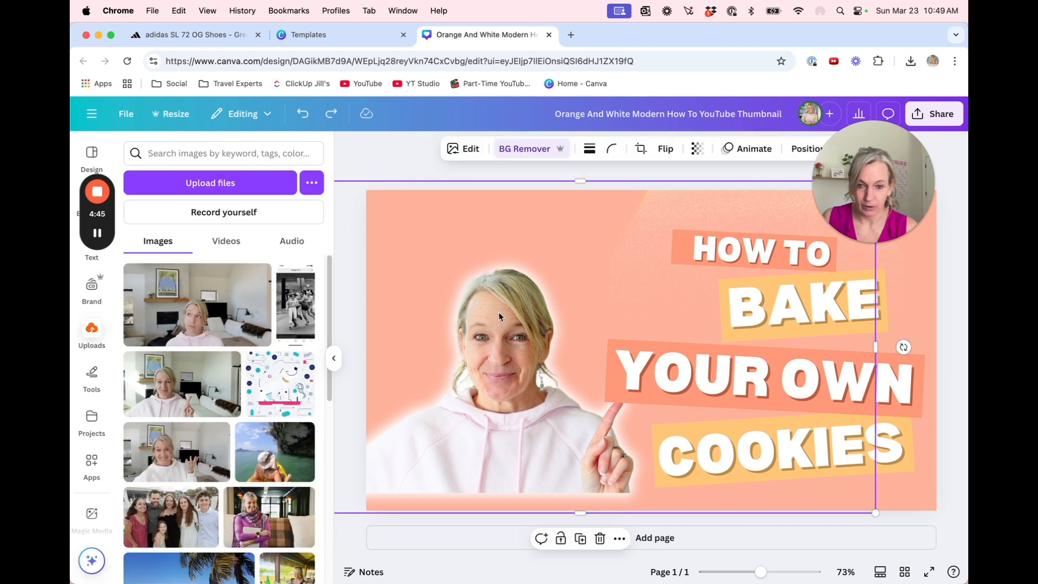
# Move the glowing cut-out photo slightly down and left and enlarge it to reach the canvas's lower edge
pyautogui.moveTo(499, 313); pyautogui.dragTo(491, 334)
pyautogui.moveTo(578, 197); pyautogui.dragTo(572, 165)
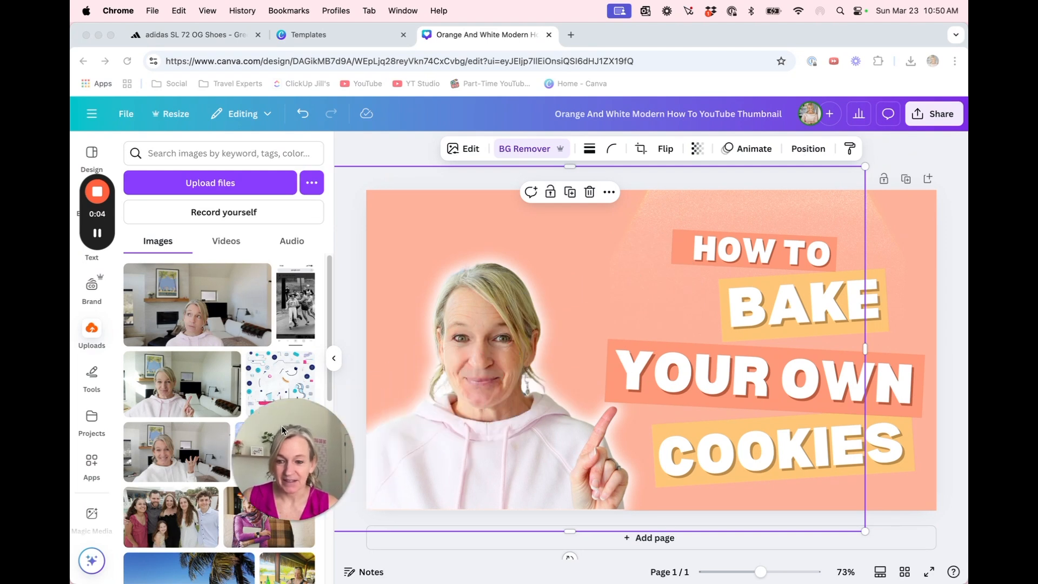
# Rename the design as "How to bake cookies thumbnail" and open its sharing options
pyautogui.click(626, 126)
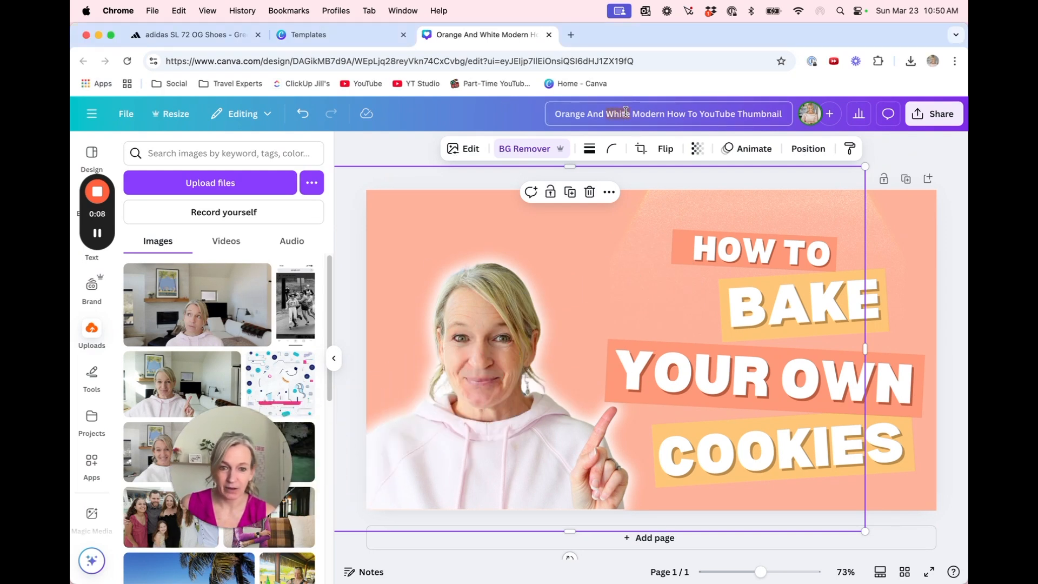
pyautogui.write('How to bake cookies thumbnail')
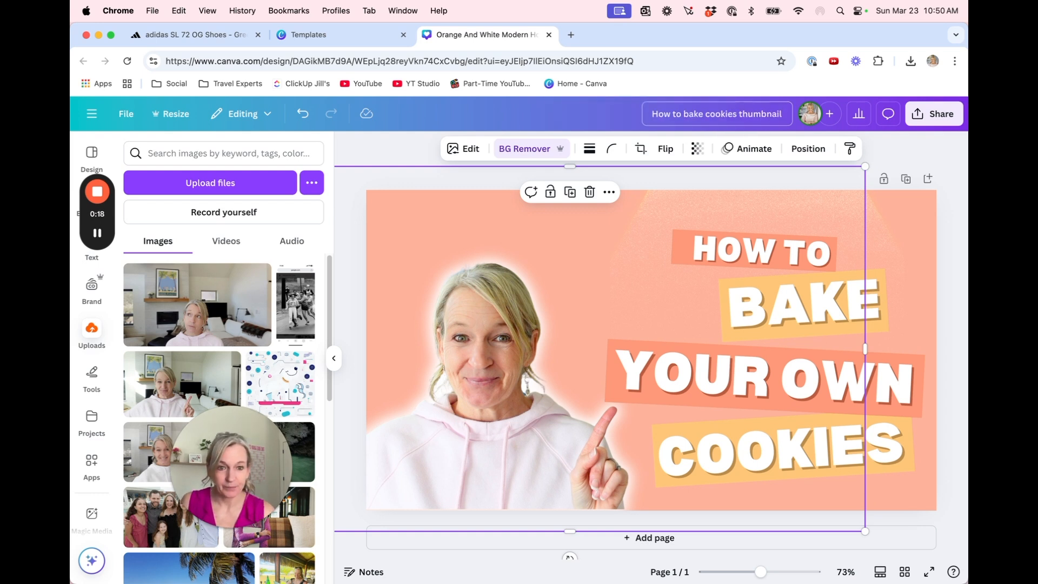
pyautogui.press('Return')
pyautogui.click(941, 114)
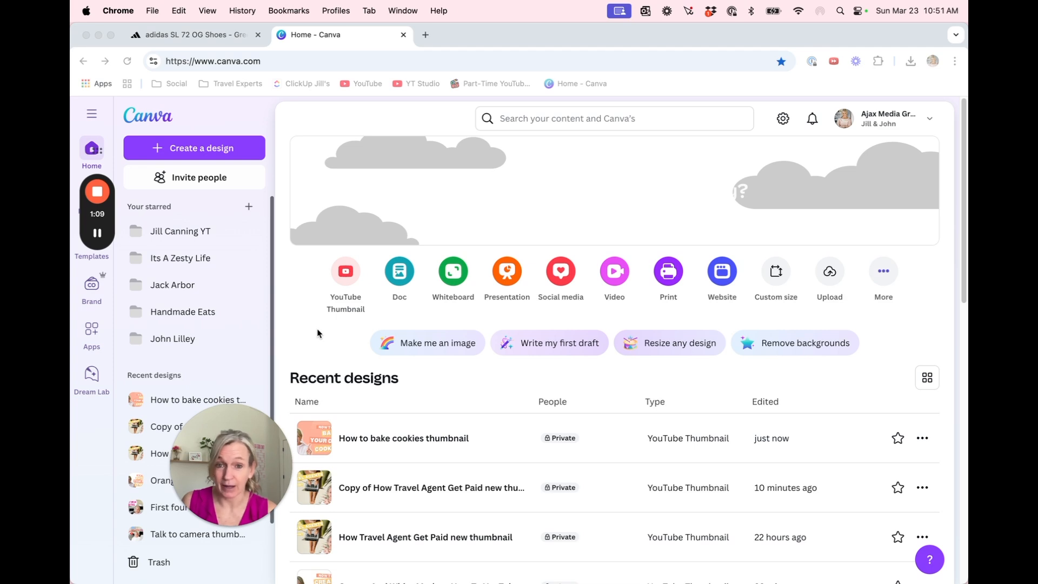
# Open the recent design "Copy of How Travel Agent Get Paid new thumbnail" and delete its cut-out photo of the woman
pyautogui.click(473, 490)
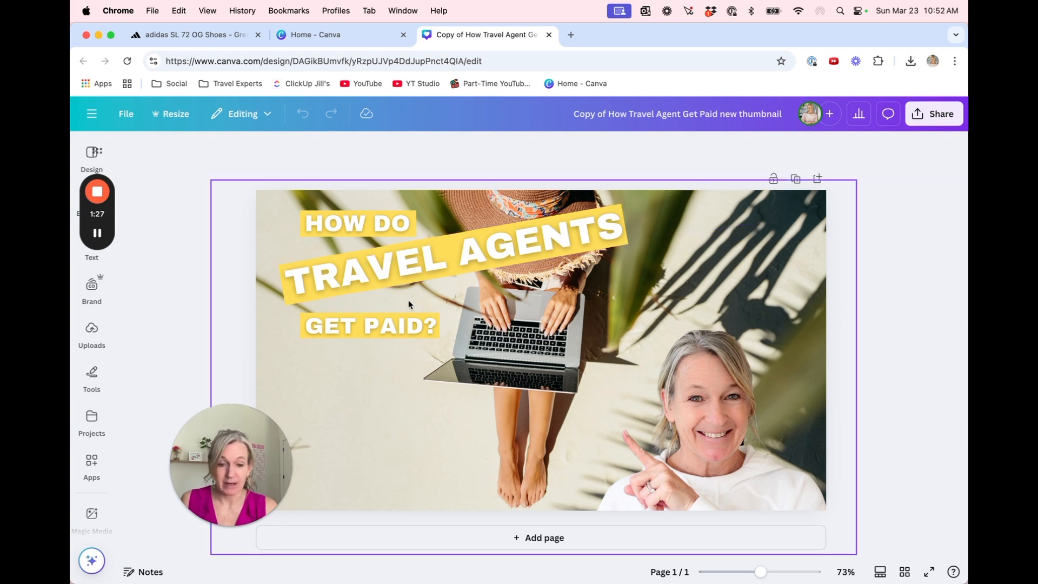
pyautogui.click(756, 428)
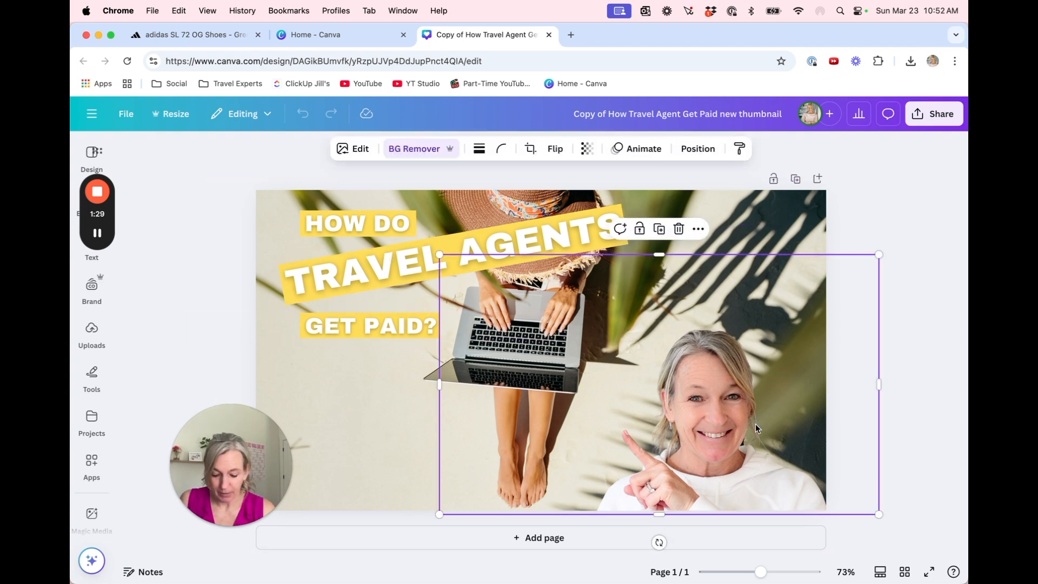
pyautogui.press('Delete')
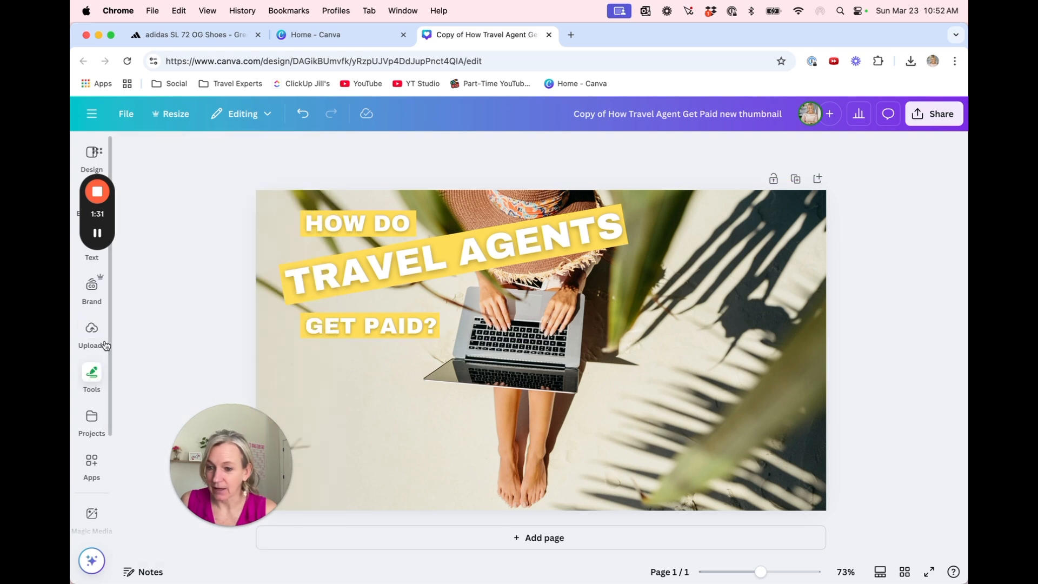
# Add the uploaded photo of the woman in a pink hoodie pointing with a raised arm and place it lower right
pyautogui.click(91, 331)
pyautogui.scroll(-5, 240, 300)
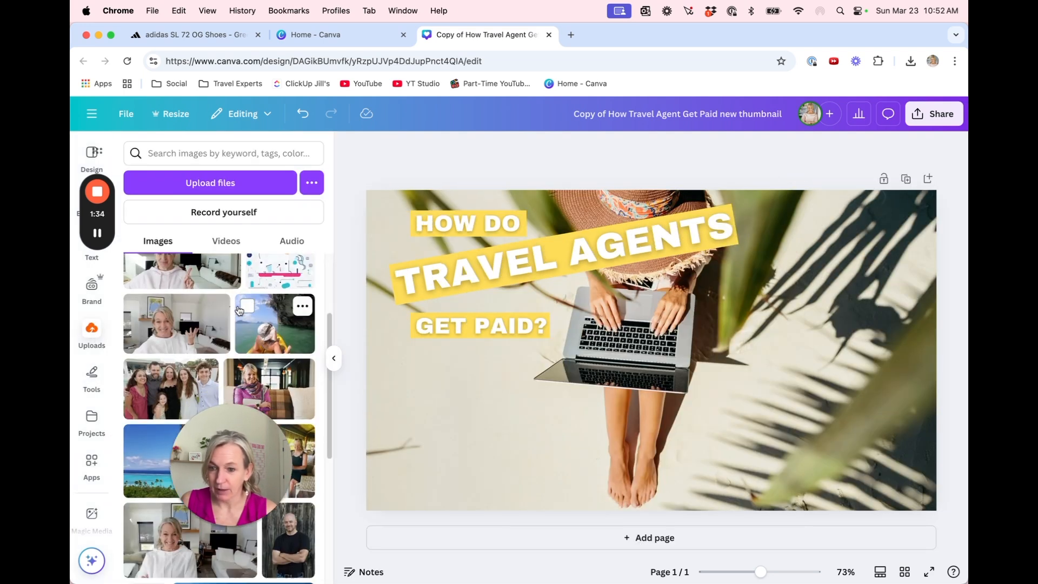
pyautogui.scroll(-10, 240, 309)
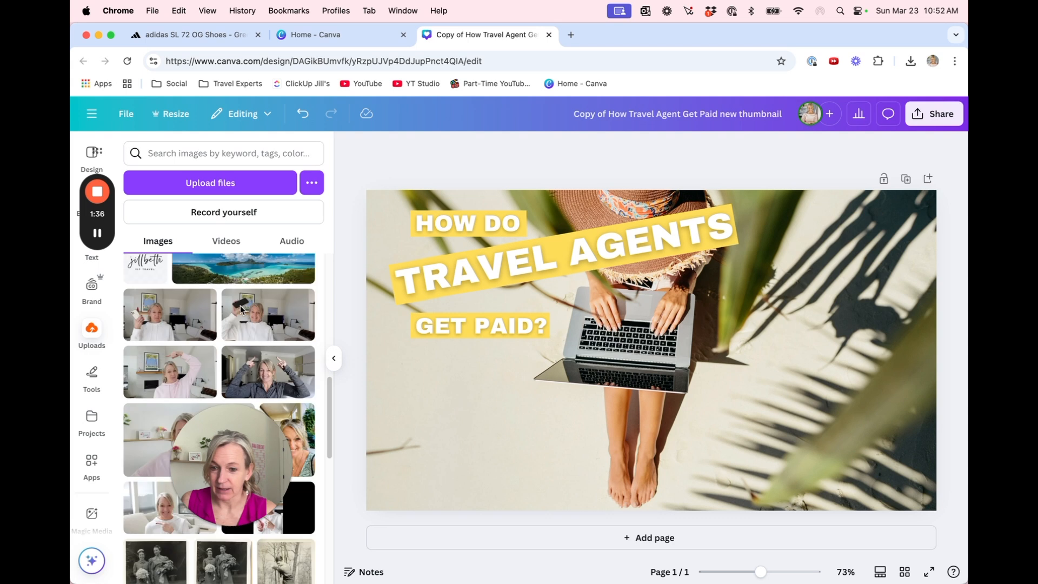
pyautogui.scroll(-2, 241, 323)
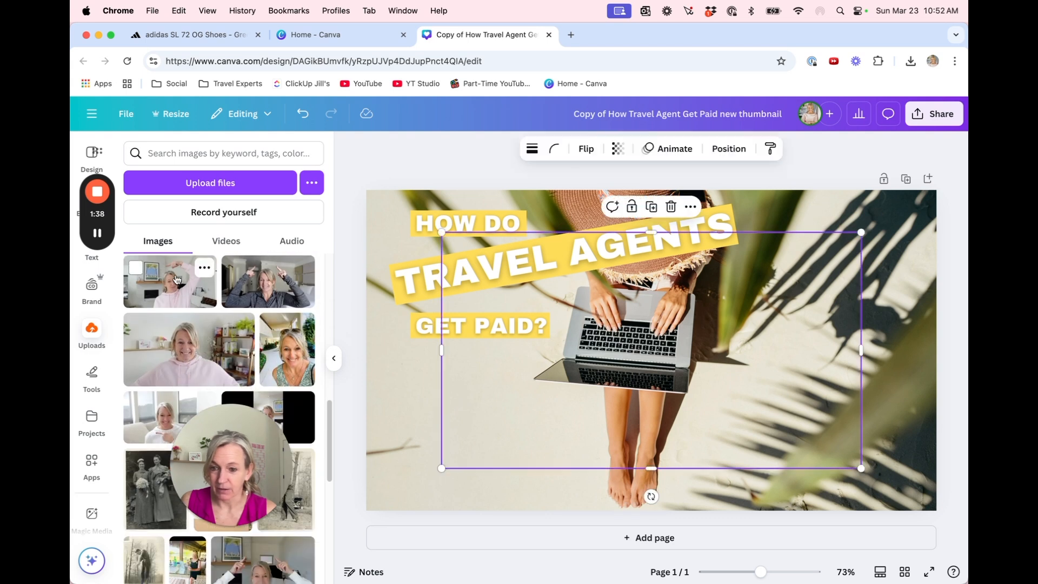
pyautogui.click(173, 280)
pyautogui.moveTo(627, 410); pyautogui.dragTo(715, 454)
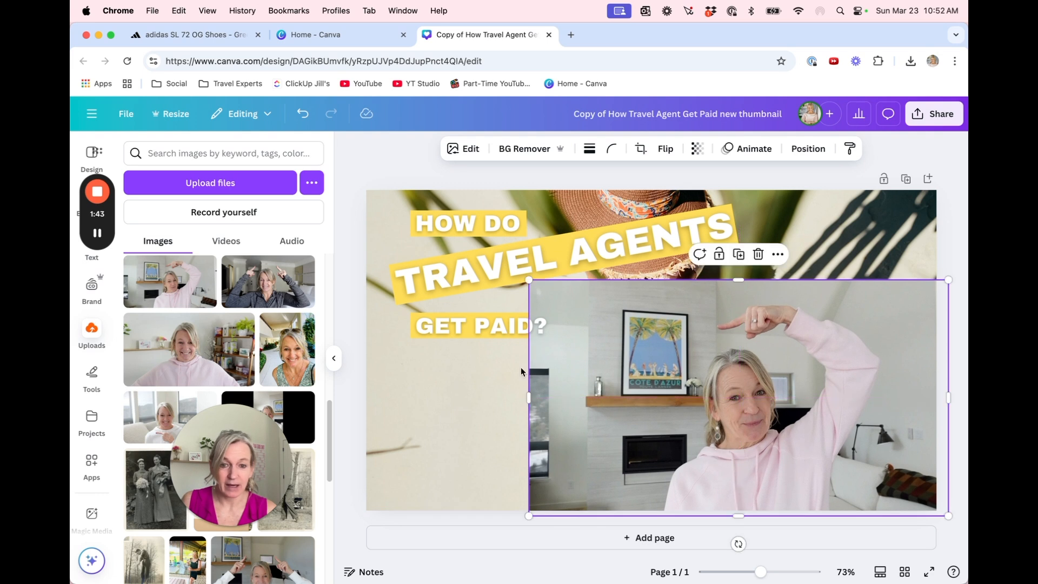
# Remove the pink-hoodie photo's background, enlarge it and position it so the finger points at "TRAVEL AGENTS"
pyautogui.click(532, 148)
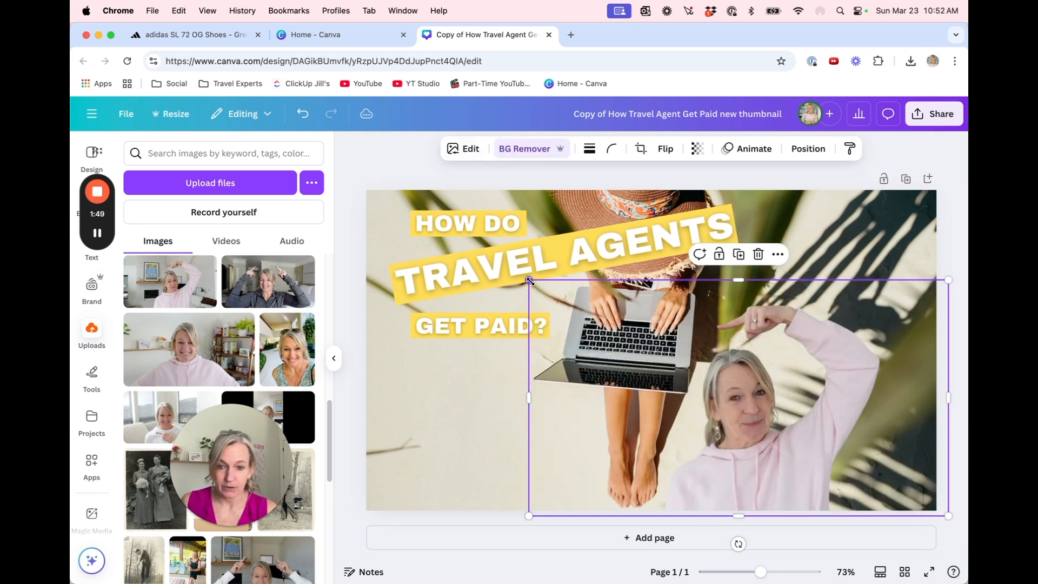
pyautogui.moveTo(529, 280); pyautogui.dragTo(342, 174)
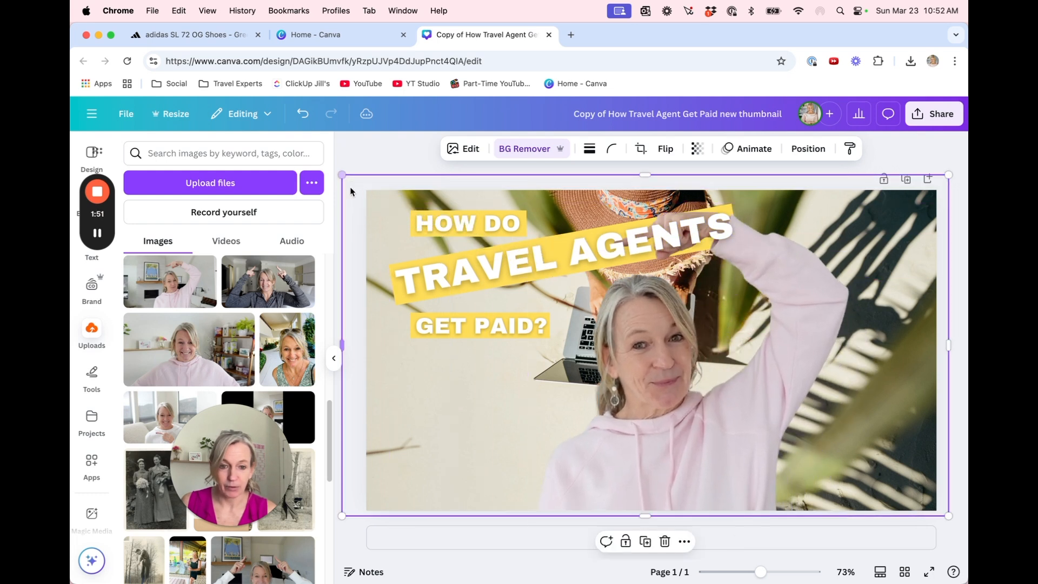
pyautogui.moveTo(631, 366); pyautogui.dragTo(745, 368)
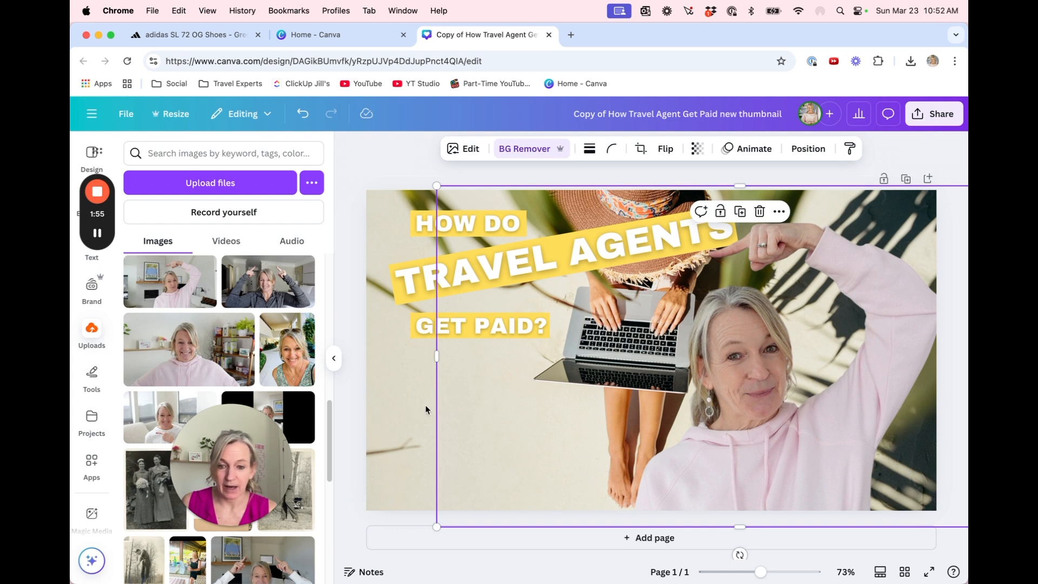
pyautogui.moveTo(446, 391); pyautogui.dragTo(400, 402)
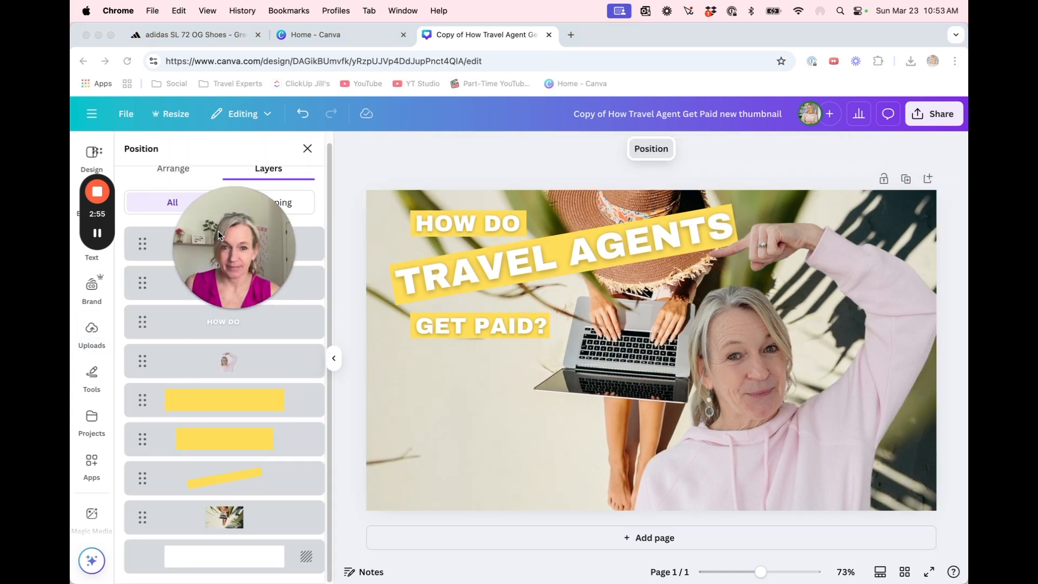
# Shift the beach laptop background photo left and extend its right edge to cover the canvas again
pyautogui.moveTo(218, 231); pyautogui.dragTo(203, 171)
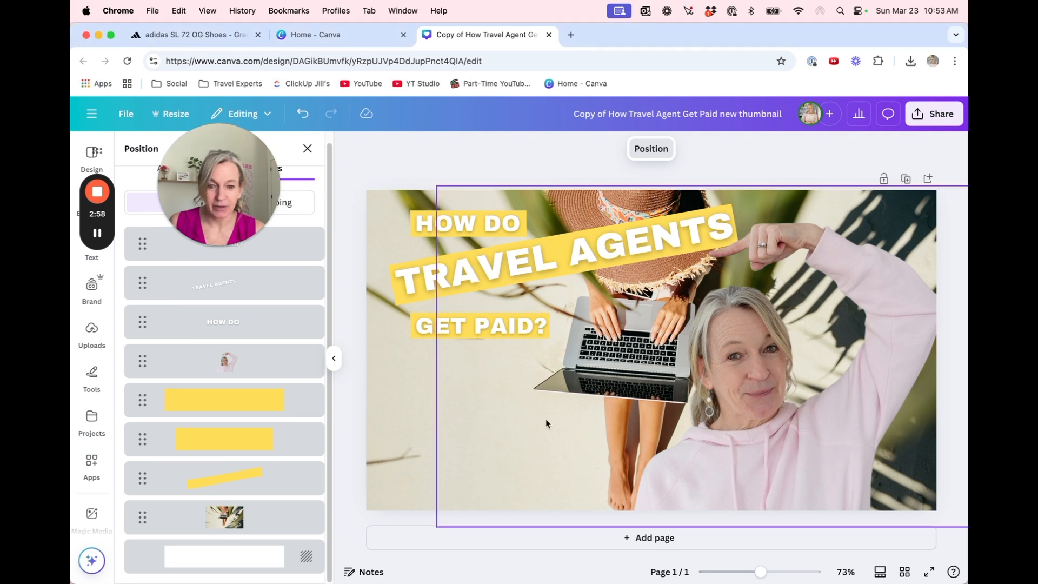
pyautogui.click(405, 452)
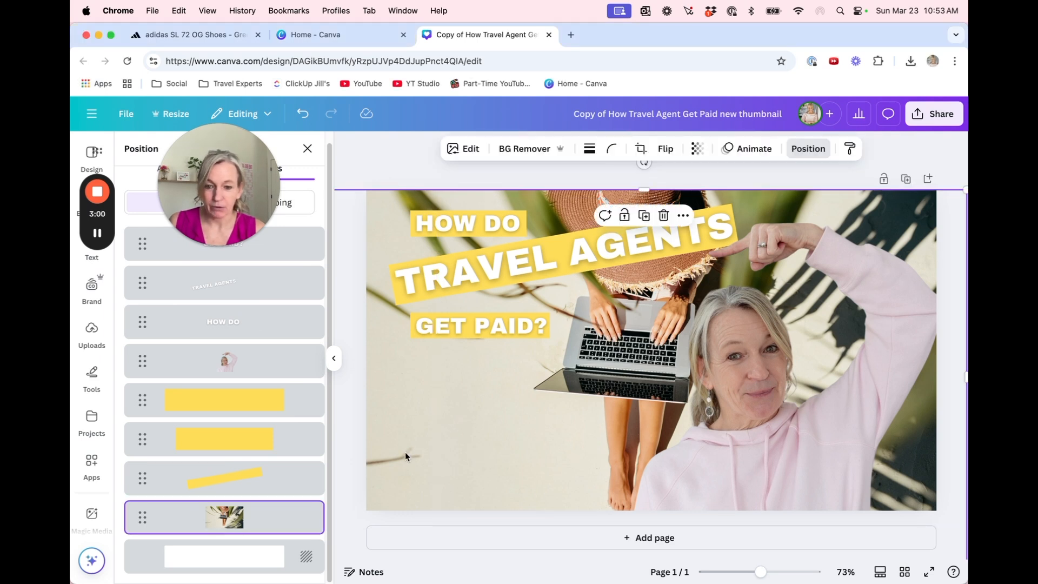
pyautogui.moveTo(404, 452); pyautogui.dragTo(247, 442)
pyautogui.moveTo(803, 373); pyautogui.dragTo(950, 374)
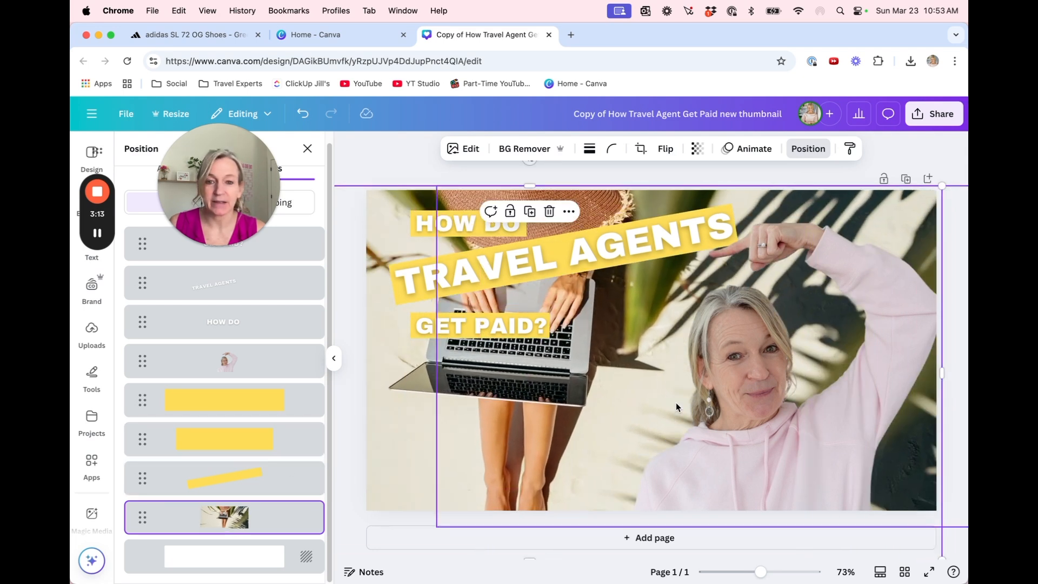
# Set the beach background photo's transparency to 47 and select the "TRAVEL AGENTS" text box
pyautogui.click(698, 148)
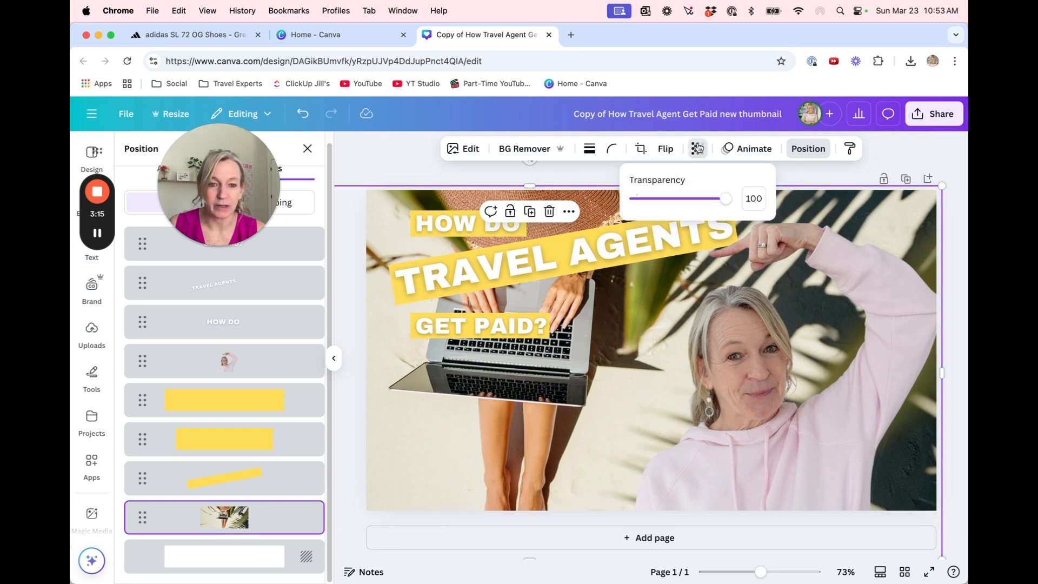
pyautogui.moveTo(724, 200); pyautogui.dragTo(679, 200)
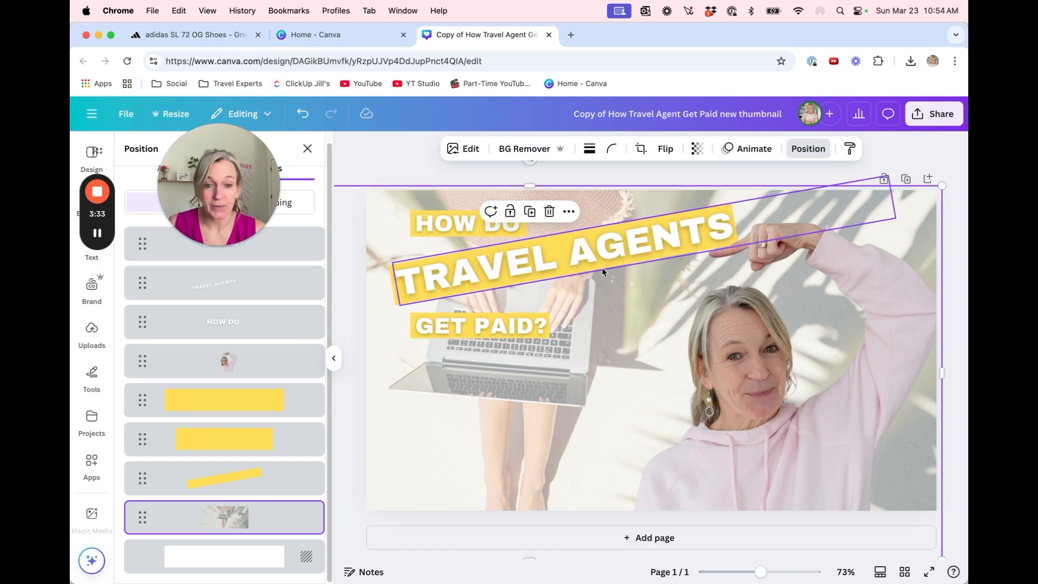
pyautogui.click(606, 263)
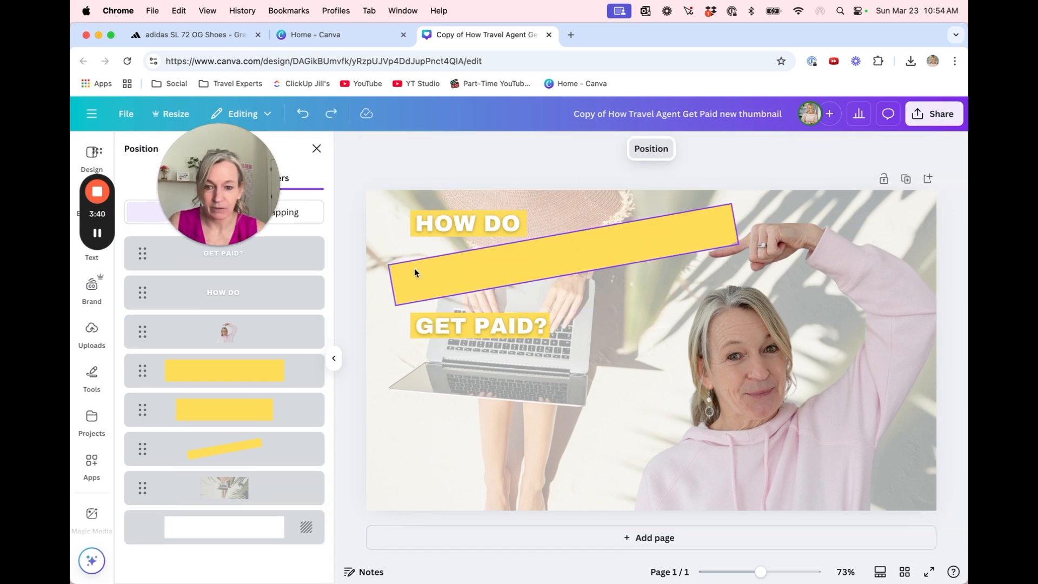
# Delete the old "HOW DO", "TRAVEL AGENTS" and "GET PAID?" text along with the yellow bars behind it
pyautogui.click(414, 268)
pyautogui.press('Delete')
pyautogui.click(414, 224)
pyautogui.press('Delete')
pyautogui.press('Delete')
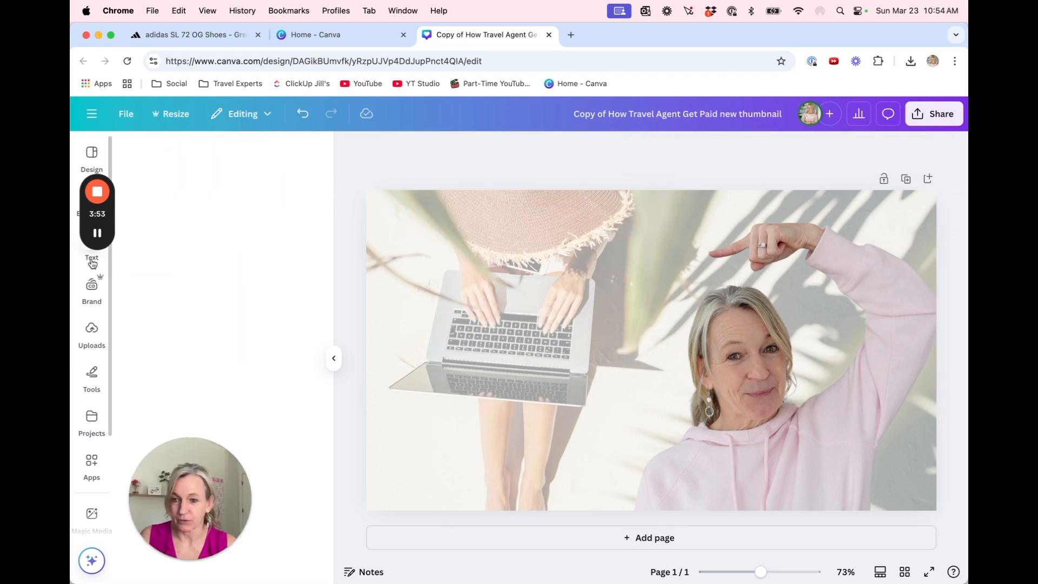
# Add two separate text boxes reading "the travel agent" above and "paycheck" below, beside the woman
pyautogui.click(91, 254)
pyautogui.click(244, 188)
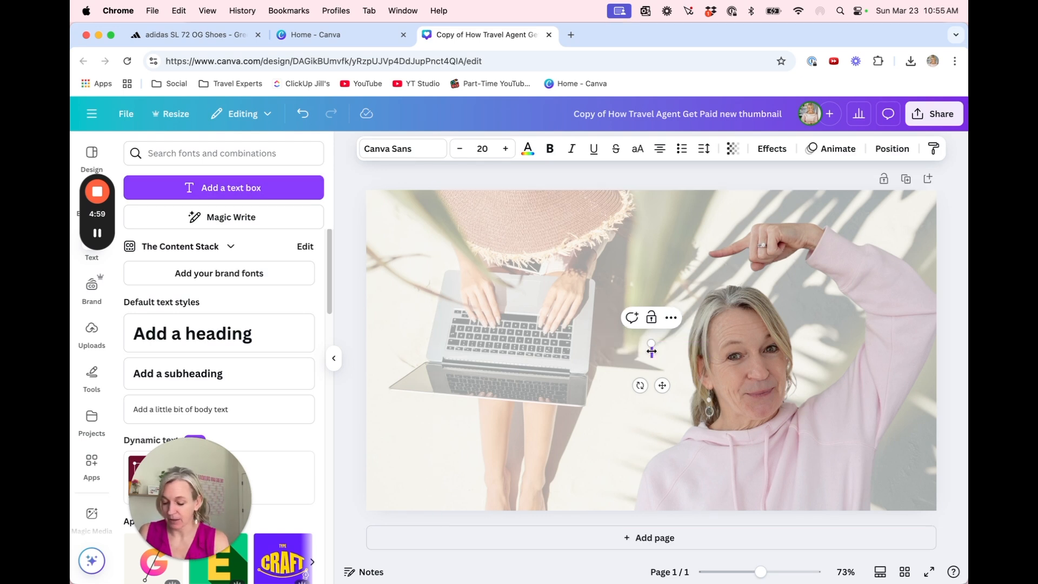
pyautogui.write('the')
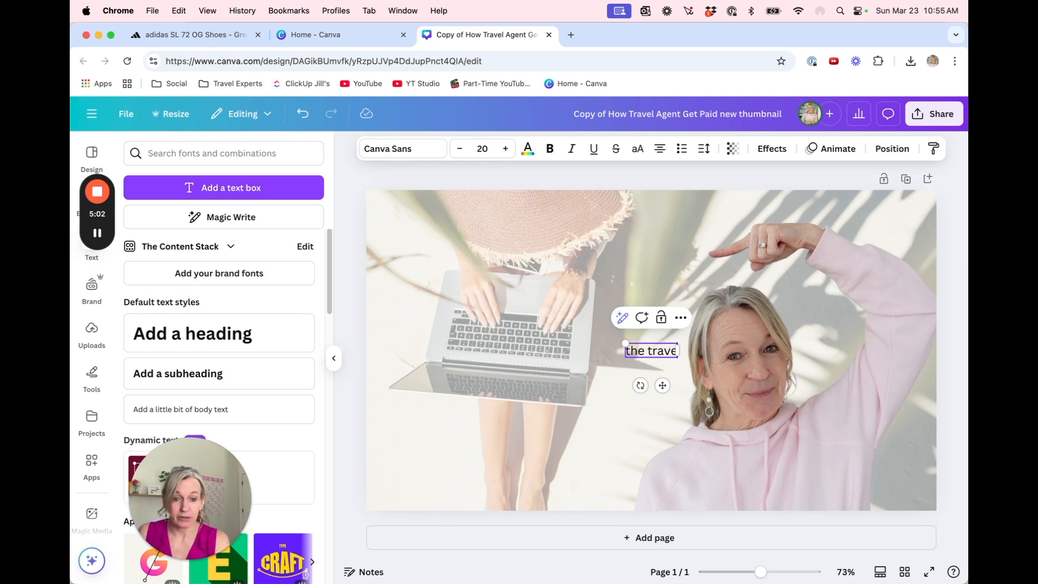
pyautogui.write(' trave')
pyautogui.write('l agent')
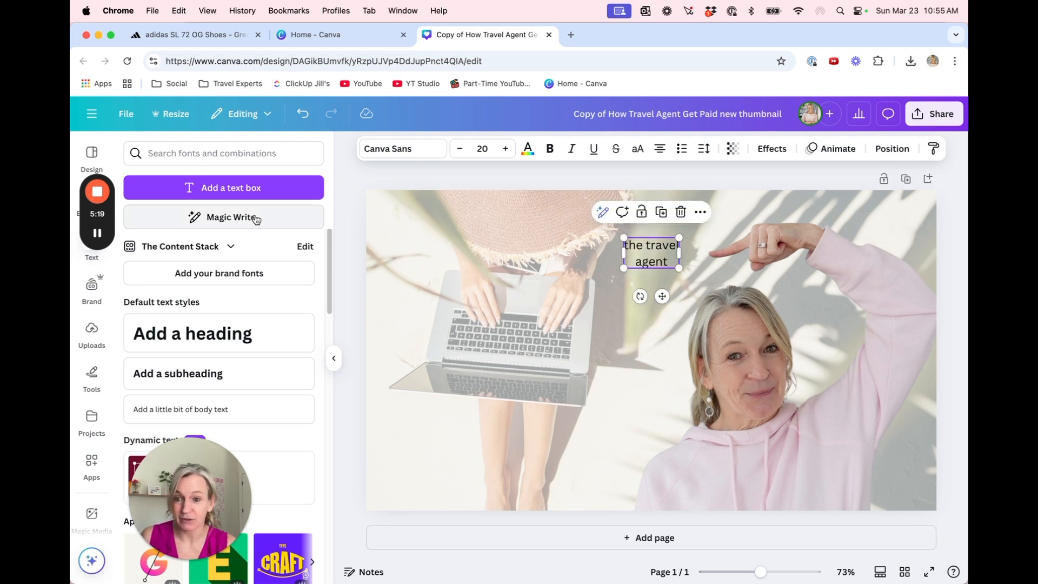
pyautogui.click(241, 194)
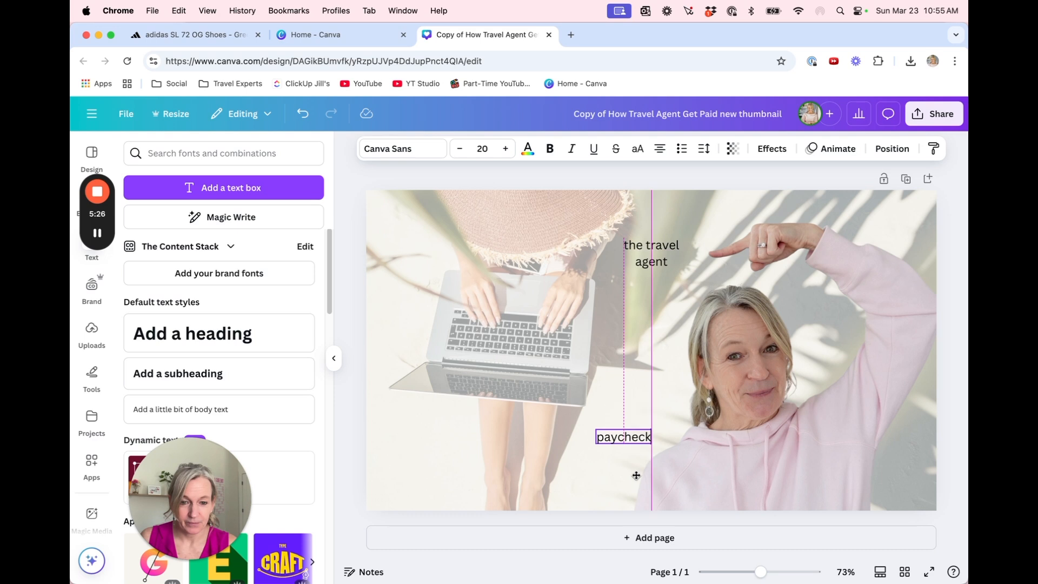
pyautogui.moveTo(636, 475); pyautogui.dragTo(643, 438)
# Set "the travel agent" in League Spartan, enlarge it to size 67.2 and place it beside the pointing finger
pyautogui.click(644, 253)
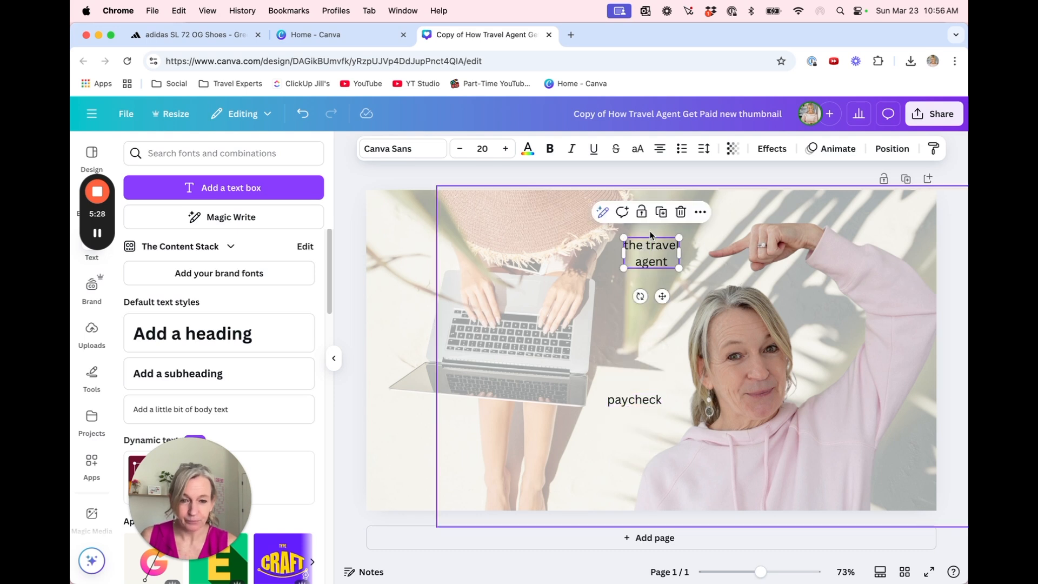
pyautogui.click(430, 149)
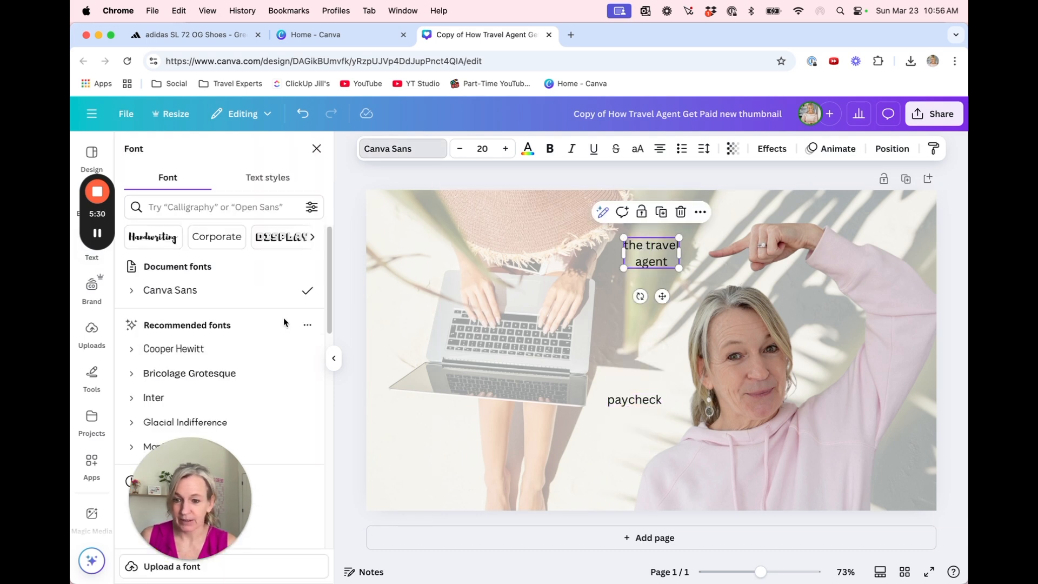
pyautogui.scroll(-3, 240, 348)
pyautogui.scroll(5, 209, 313)
pyautogui.write('leage')
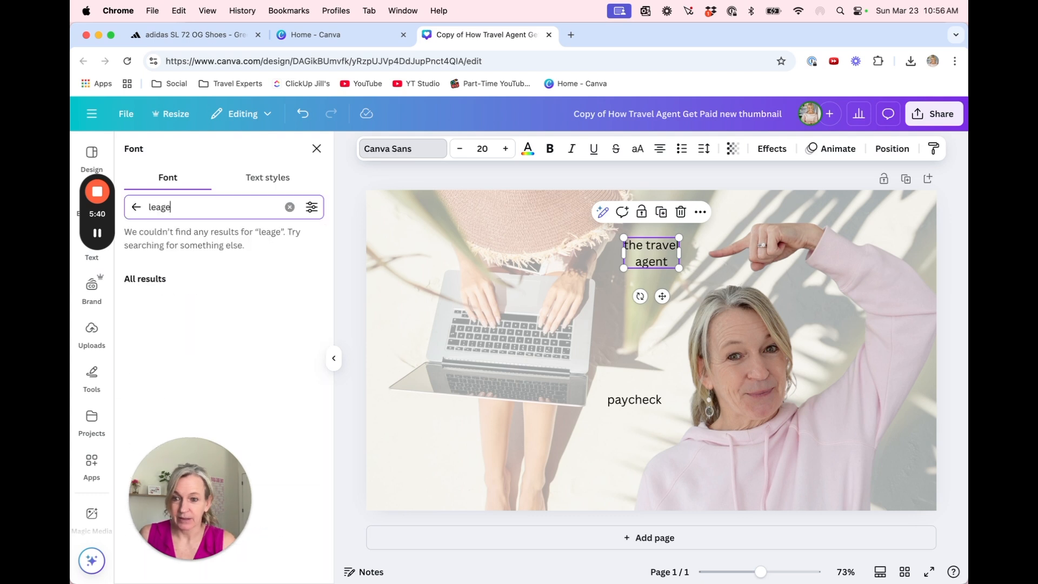
pyautogui.press('BackSpace')
pyautogui.write('u')
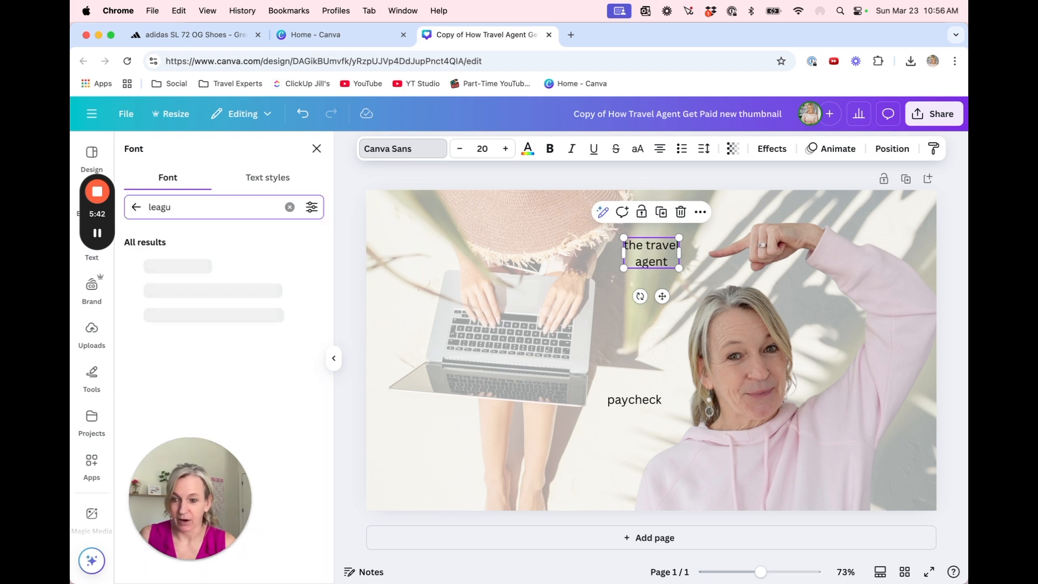
pyautogui.click(219, 290)
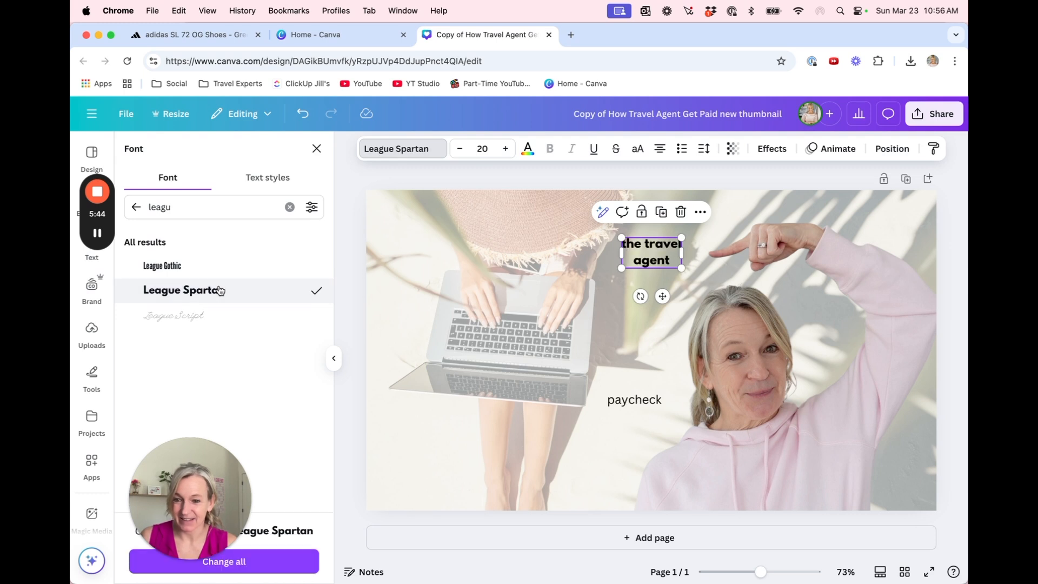
pyautogui.moveTo(621, 268); pyautogui.dragTo(480, 340)
pyautogui.moveTo(610, 304); pyautogui.dragTo(650, 283)
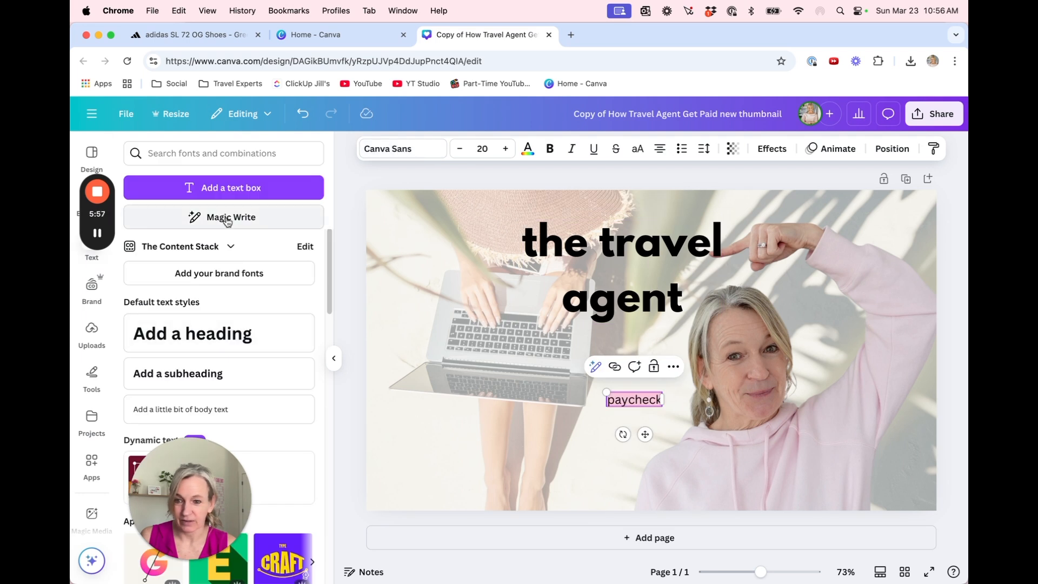
# Set "paycheck" in League Spartan at size 71 and move it below "the travel agent", next to the woman's face
pyautogui.click(411, 150)
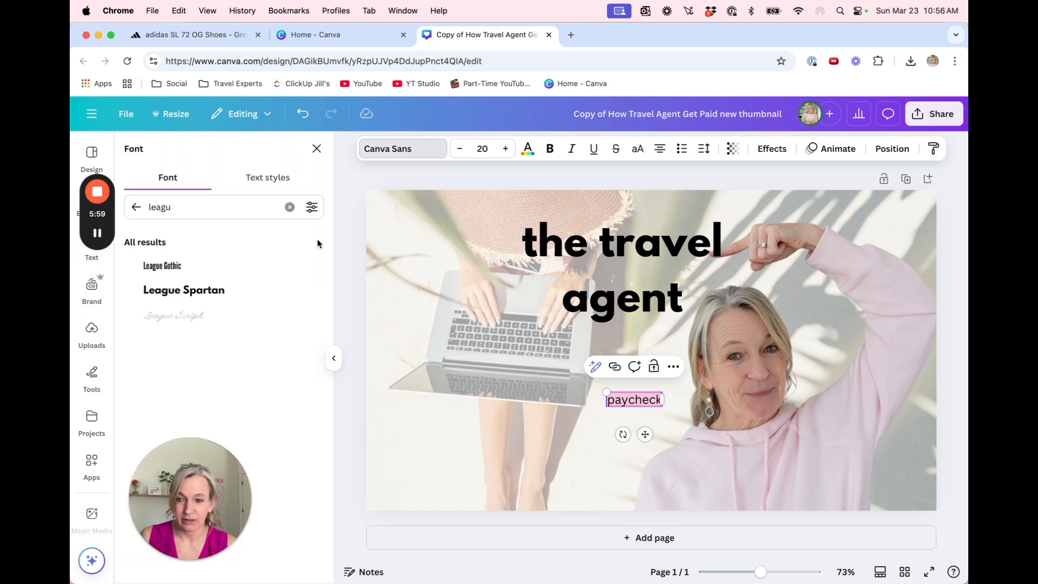
pyautogui.click(229, 290)
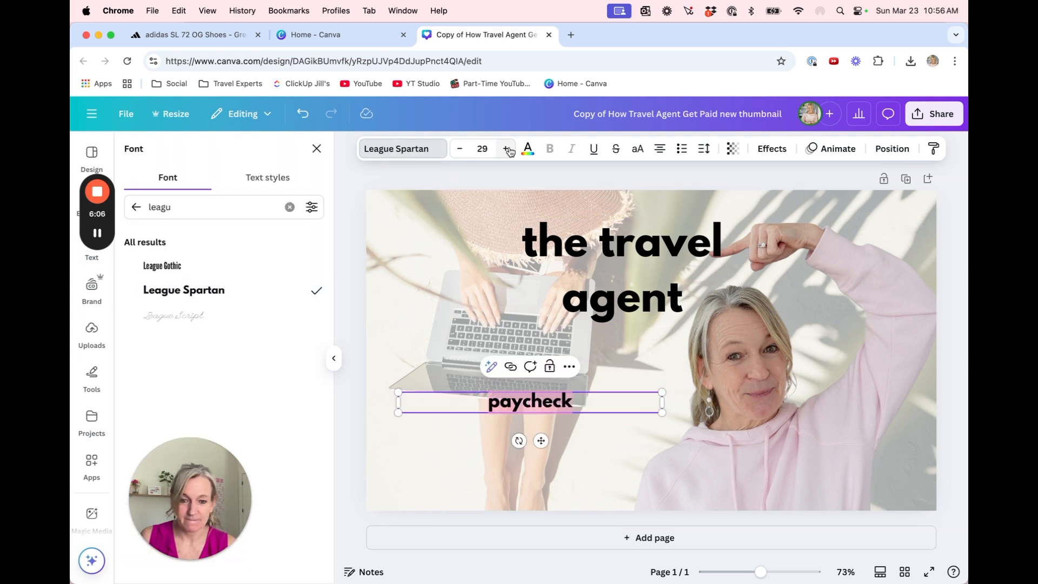
pyautogui.click(508, 150)
pyautogui.click(508, 151)
pyautogui.click(509, 151)
pyautogui.click(508, 150)
pyautogui.click(509, 151)
pyautogui.click(508, 151)
pyautogui.click(508, 151)
pyautogui.click(508, 151)
pyautogui.click(508, 151)
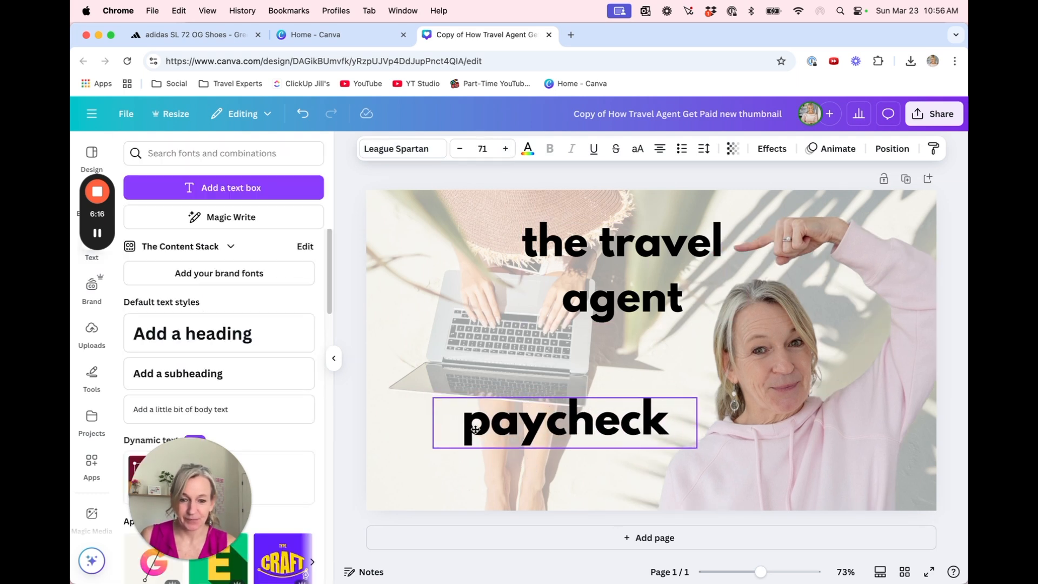
pyautogui.moveTo(459, 423); pyautogui.dragTo(498, 397)
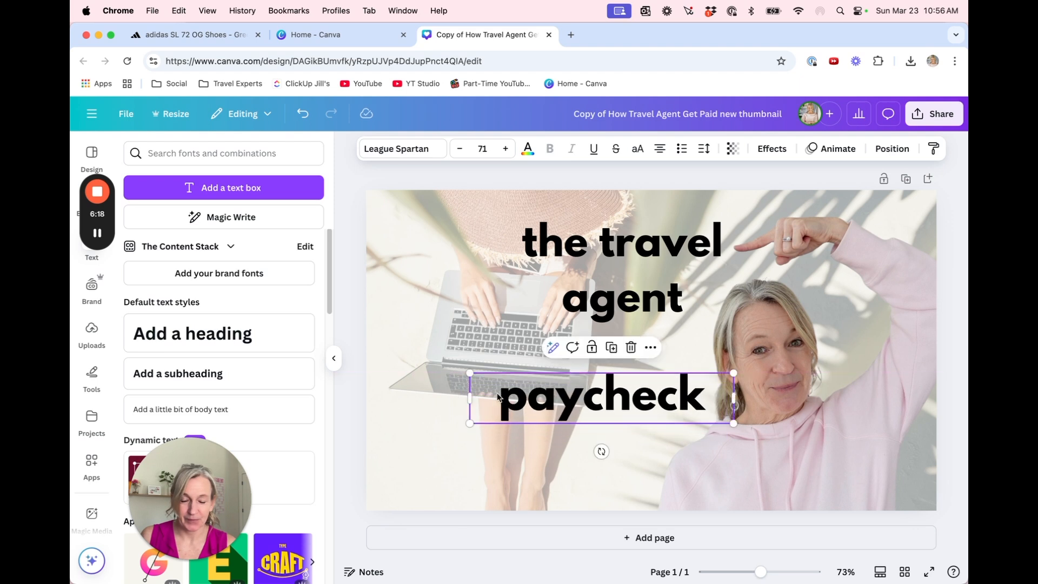
# Tighten the line spacing of "the travel agent" to 0.83 and colour the text white
pyautogui.click(624, 246)
pyautogui.click(635, 246)
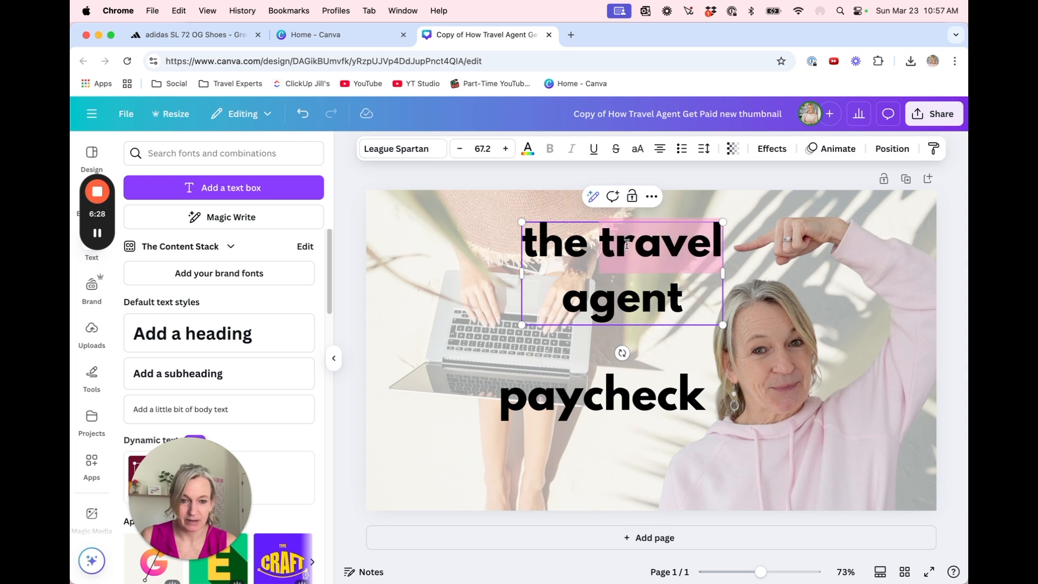
pyautogui.moveTo(693, 296); pyautogui.dragTo(519, 229)
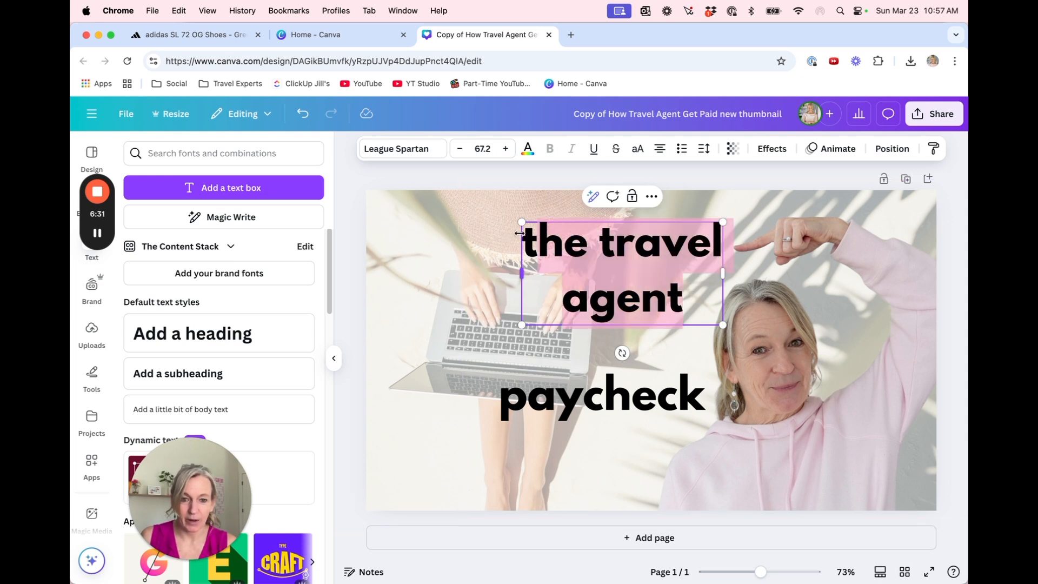
pyautogui.click(704, 151)
pyautogui.moveTo(684, 241); pyautogui.dragTo(657, 242)
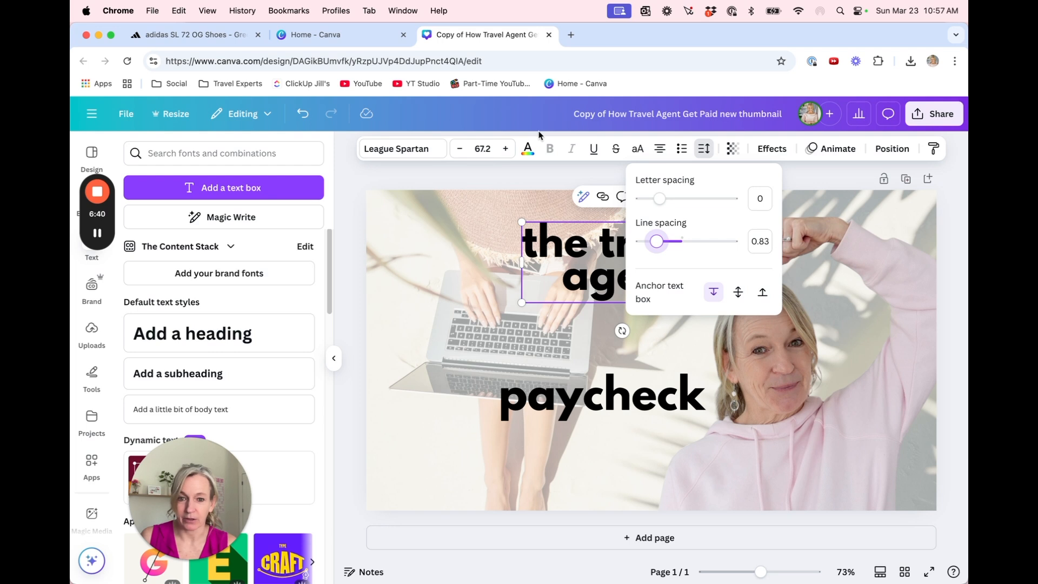
pyautogui.click(528, 148)
pyautogui.click(203, 240)
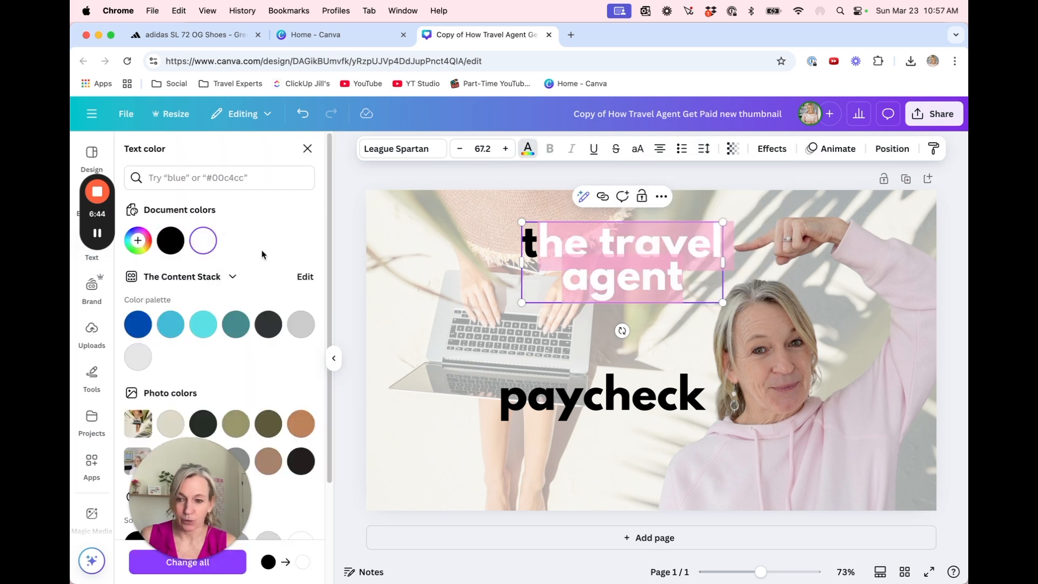
# Apply a red Outline effect with thickness 102 to "the travel agent"
pyautogui.click(772, 149)
pyautogui.click(287, 296)
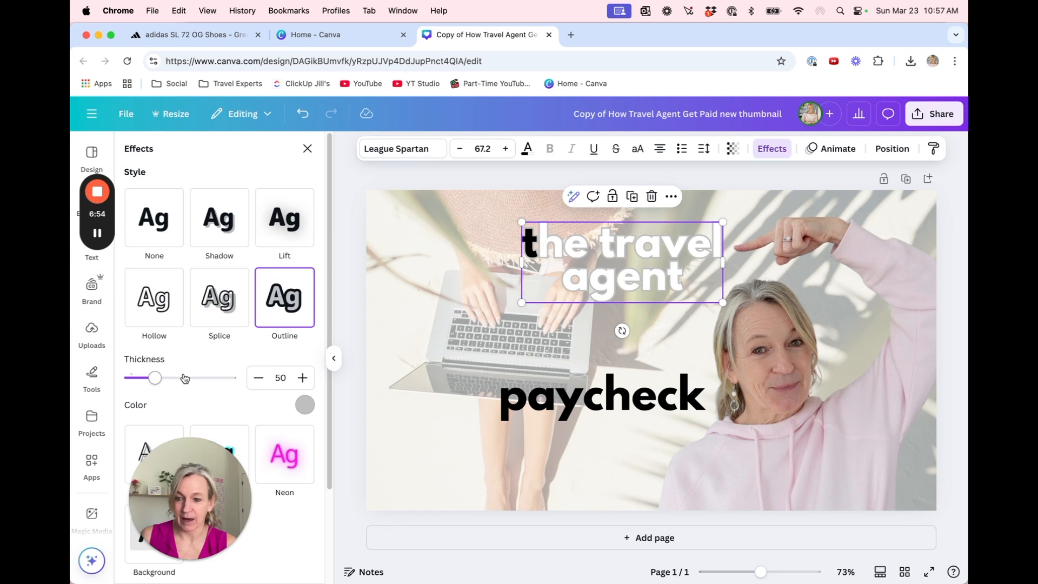
pyautogui.click(304, 406)
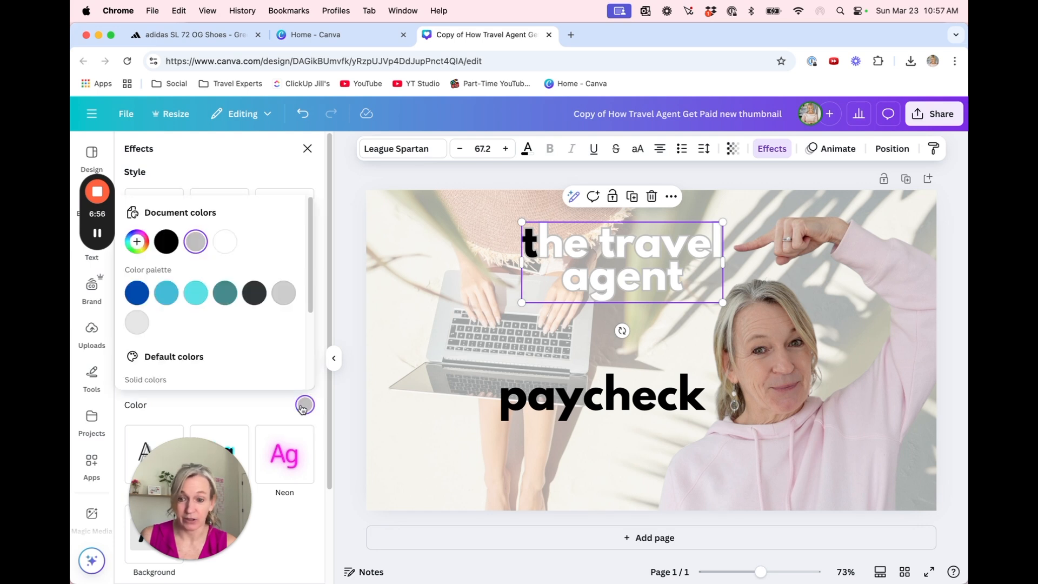
pyautogui.scroll(-3, 219, 287)
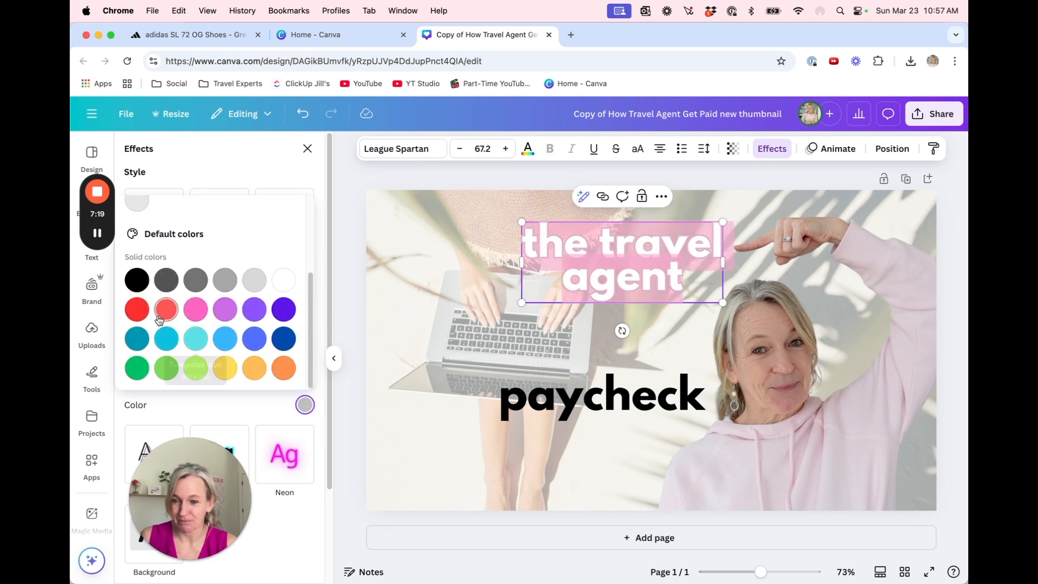
pyautogui.click(138, 310)
pyautogui.click(279, 414)
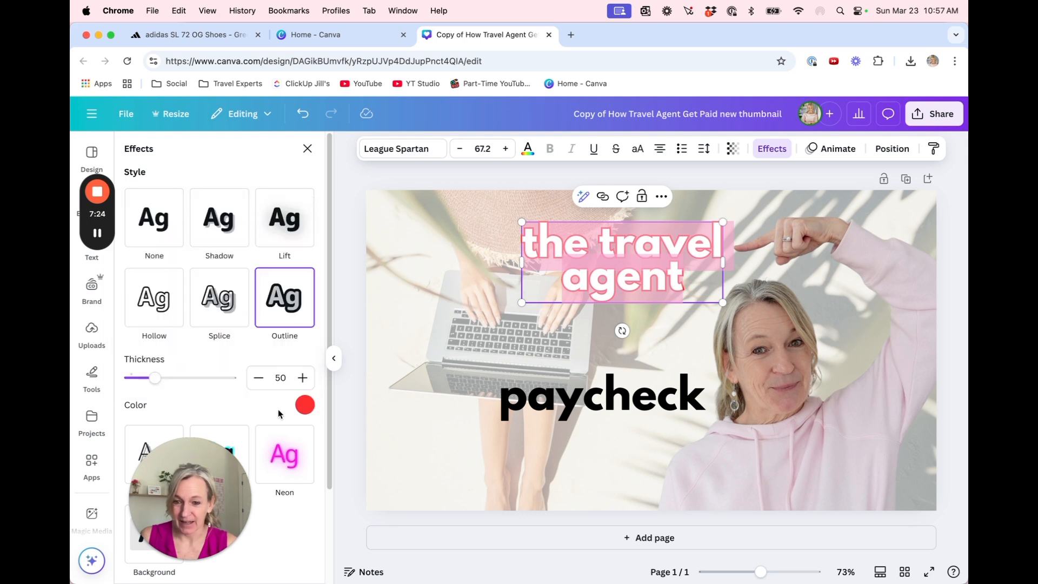
pyautogui.moveTo(158, 380); pyautogui.dragTo(182, 381)
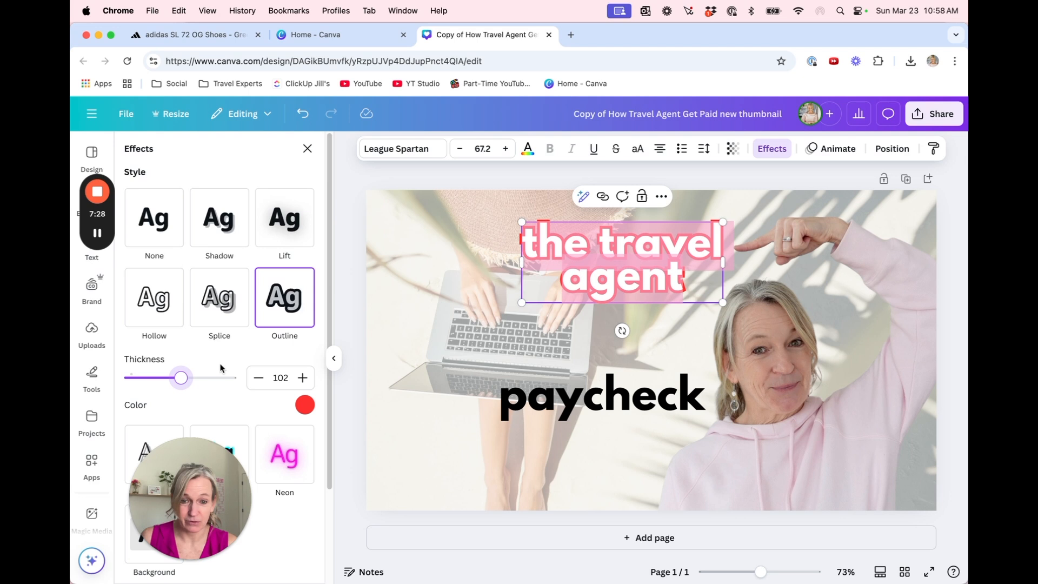
pyautogui.click(405, 256)
# Break "the travel agent" into three lines, one word each, and position the block beside the pointing finger
pyautogui.click(650, 258)
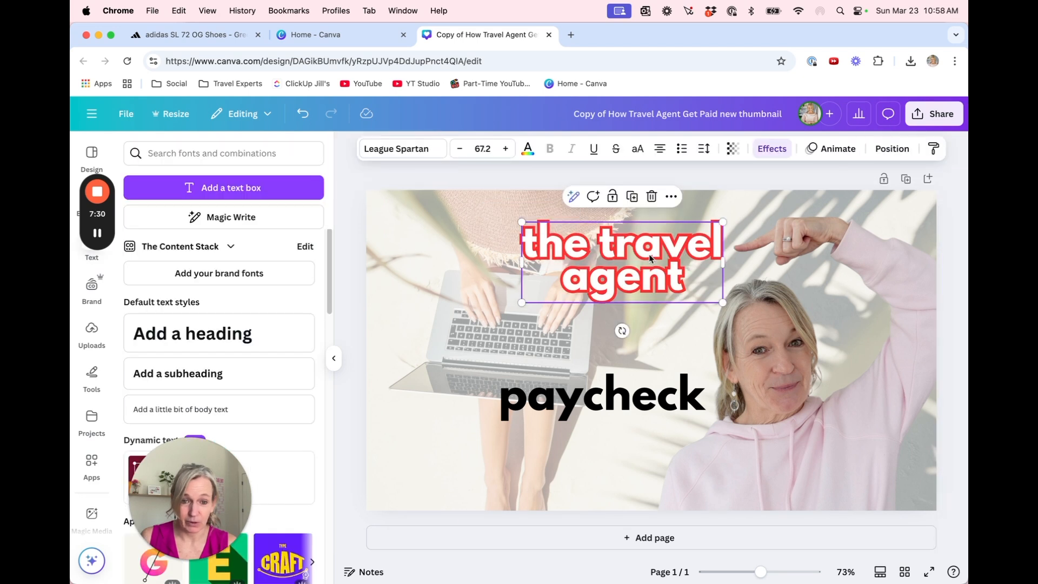
pyautogui.click(595, 254)
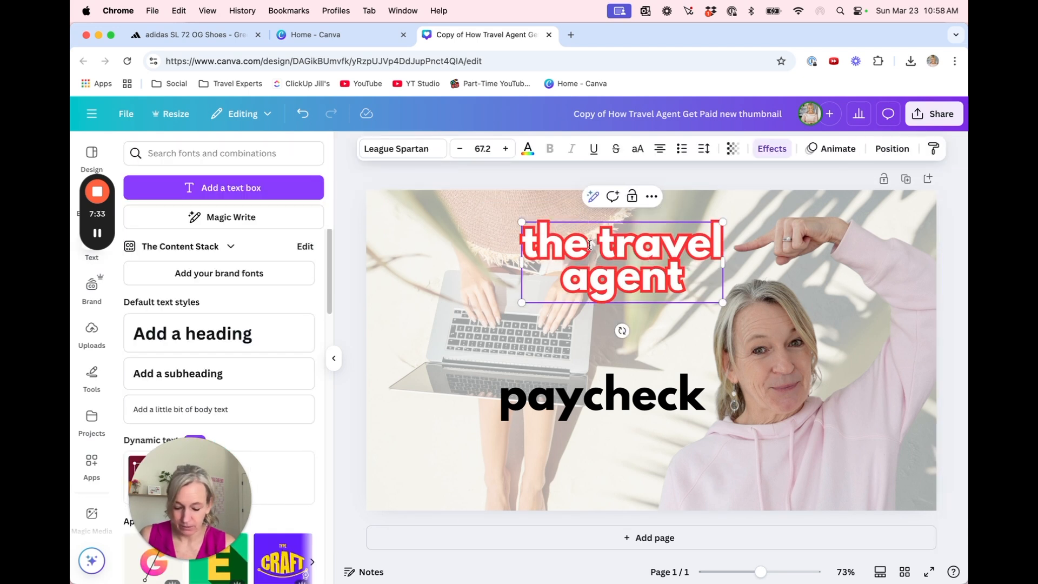
pyautogui.press('Return')
pyautogui.moveTo(600, 291); pyautogui.dragTo(636, 273)
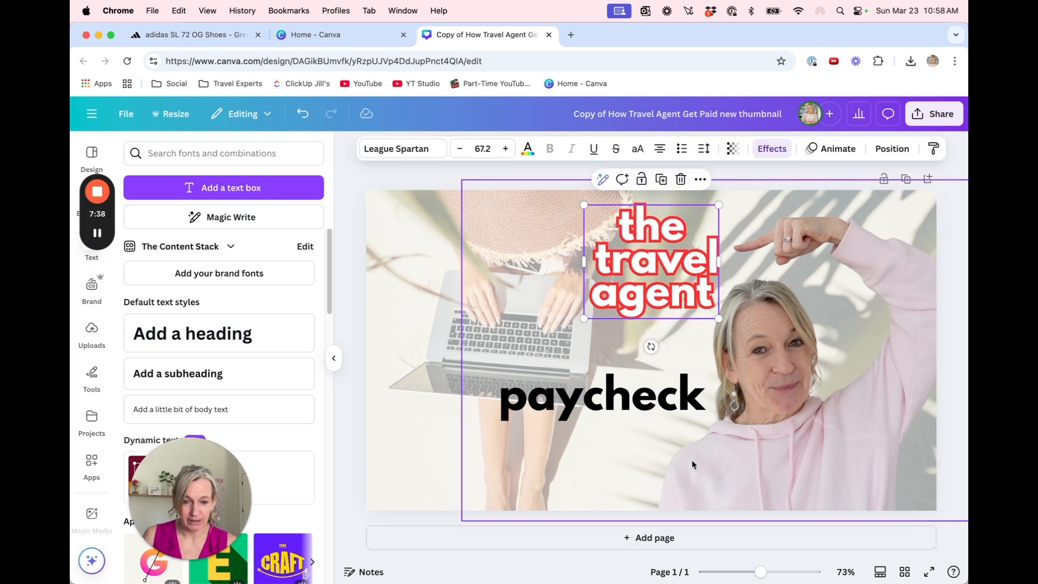
# Increase the "paycheck" text size to 88
pyautogui.click(631, 407)
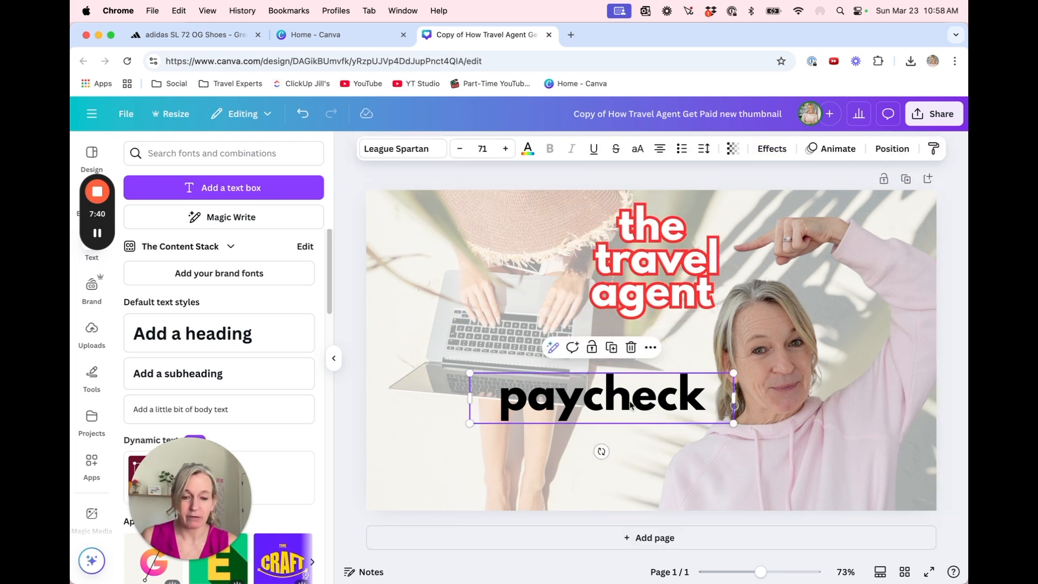
pyautogui.doubleClick(630, 404)
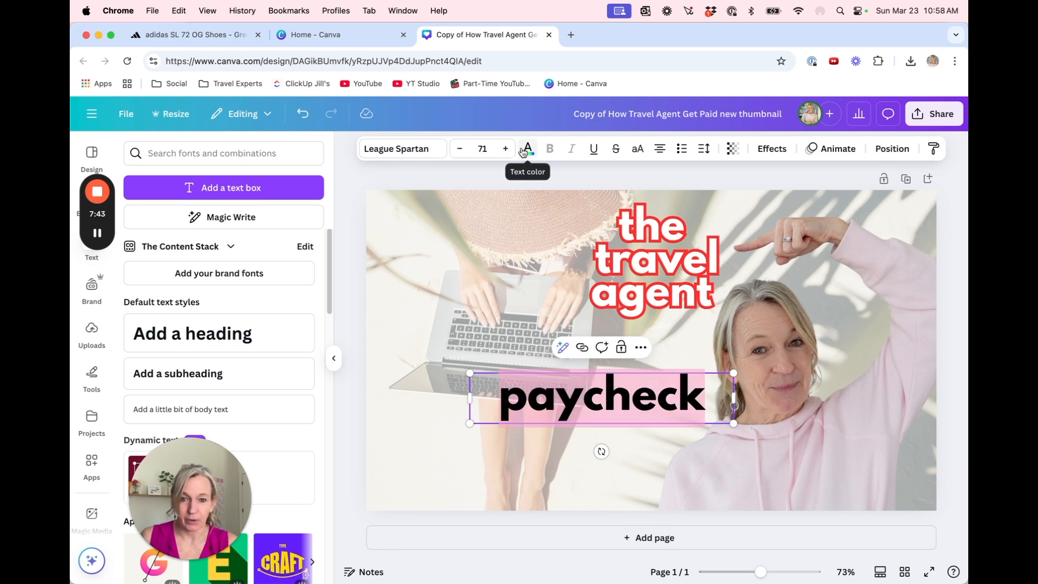
pyautogui.click(507, 149)
pyautogui.click(506, 149)
pyautogui.click(508, 150)
pyautogui.click(508, 150)
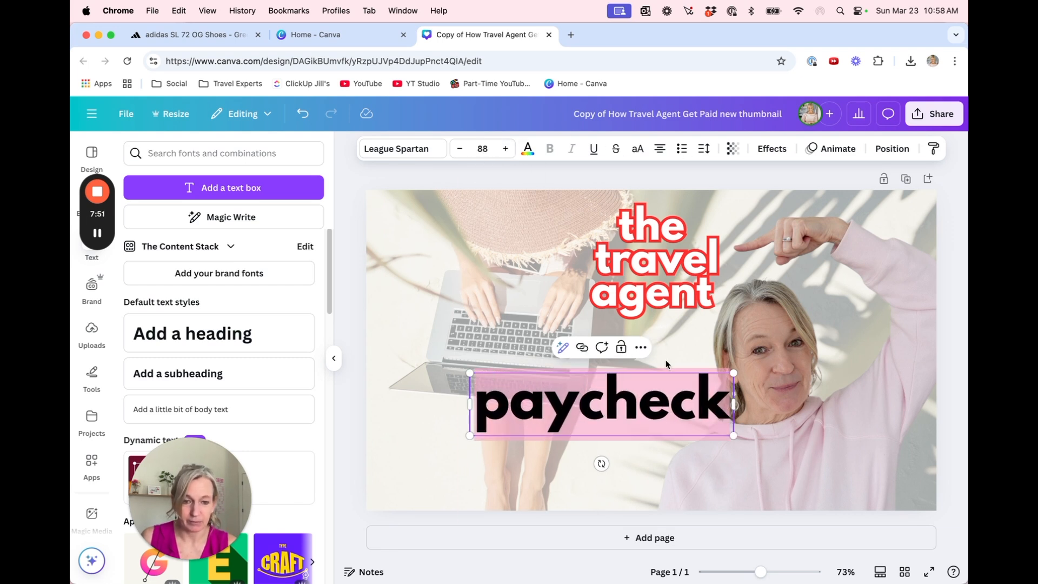
# Give "paycheck" a red Outline effect with thickness 32
pyautogui.click(787, 155)
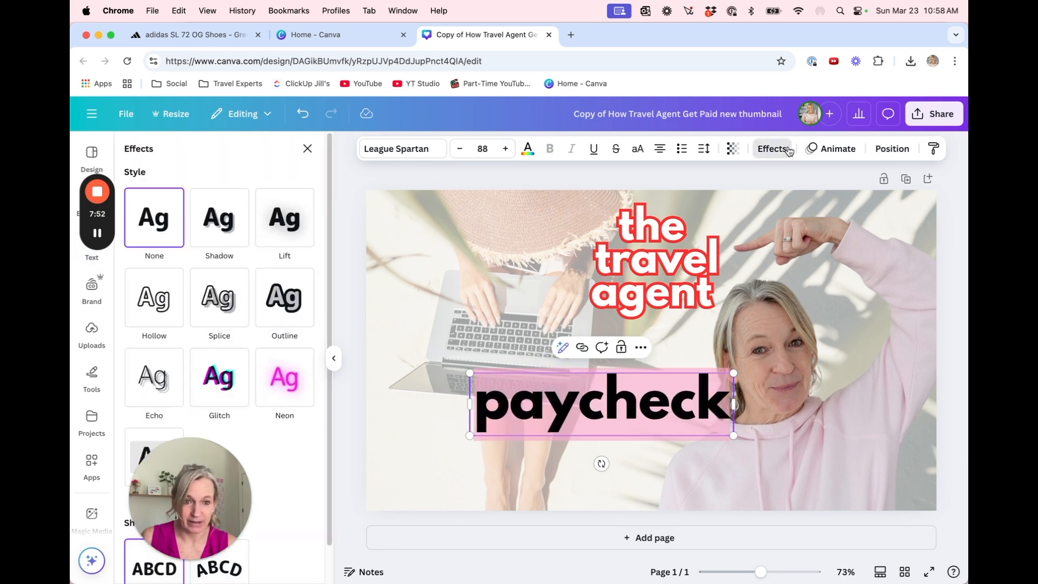
pyautogui.click(277, 274)
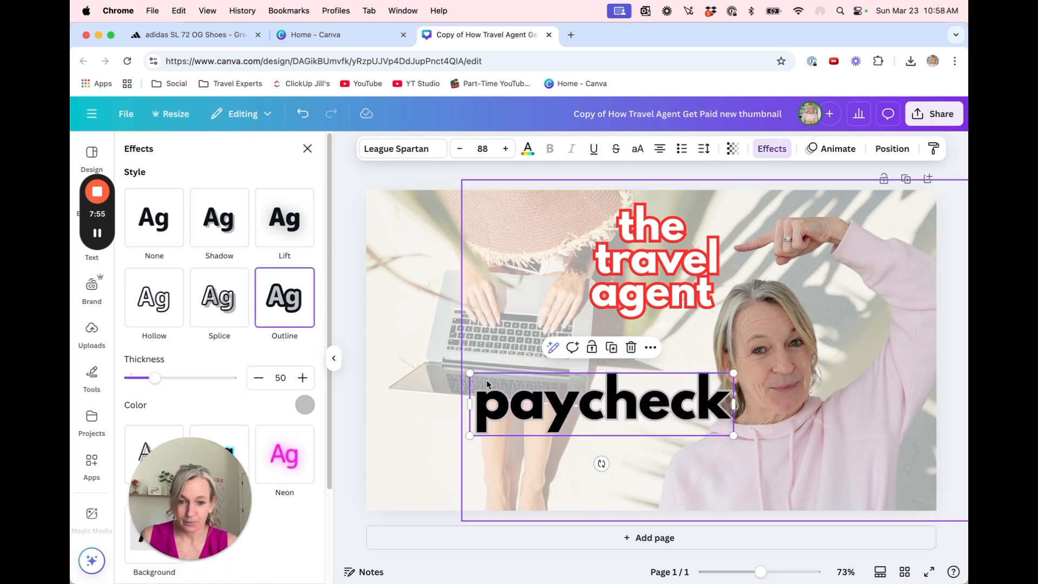
pyautogui.scroll(-3, 280, 329)
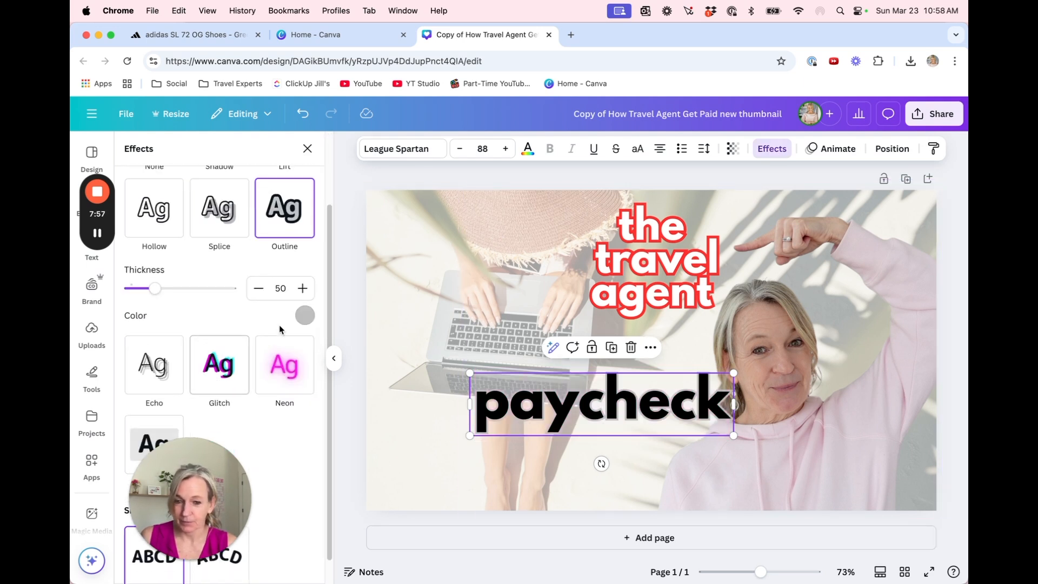
pyautogui.click(223, 376)
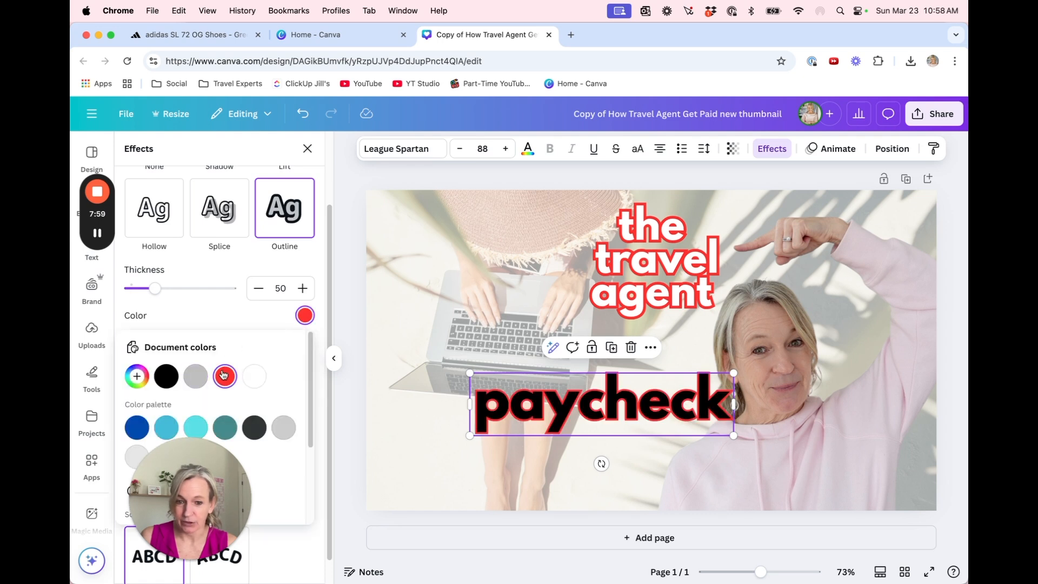
pyautogui.moveTo(154, 288); pyautogui.dragTo(145, 291)
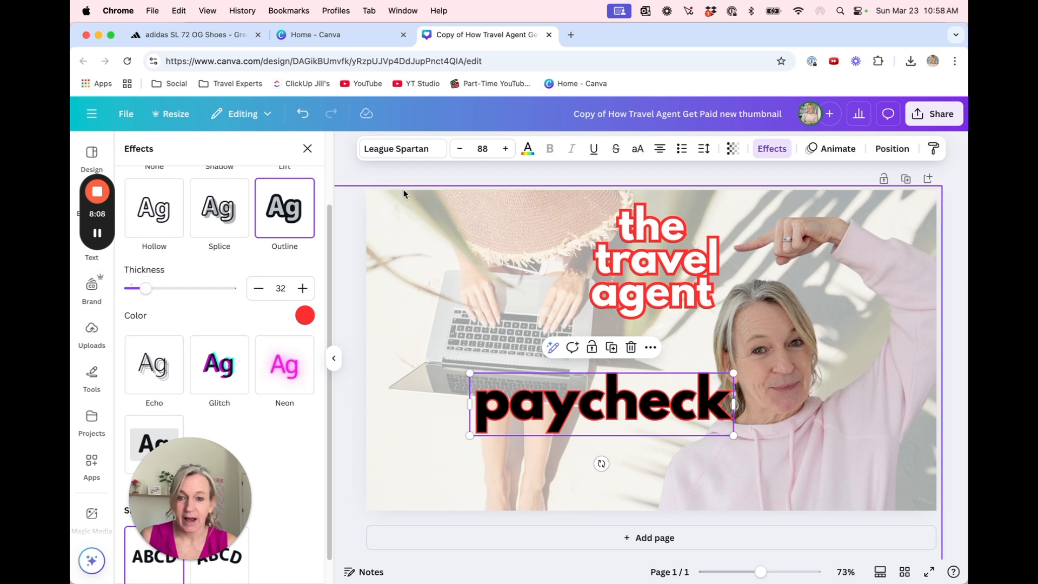
# Bend "paycheck" into an upward arc by applying the Curve shape with a curve value of 52
pyautogui.click(772, 148)
pyautogui.scroll(-5, 255, 378)
pyautogui.moveTo(211, 476); pyautogui.dragTo(884, 161)
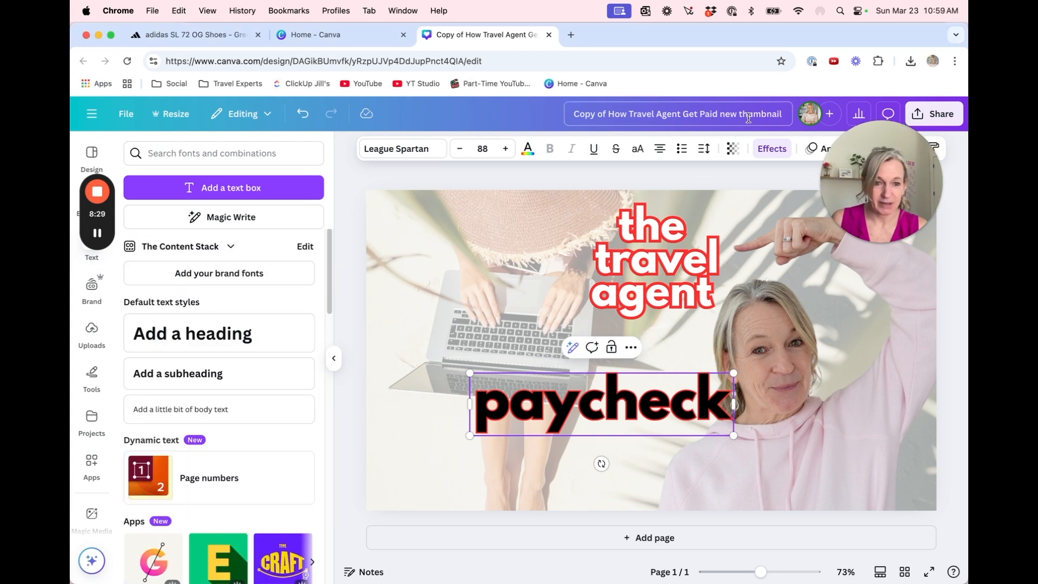
pyautogui.click(772, 148)
pyautogui.scroll(-3, 212, 420)
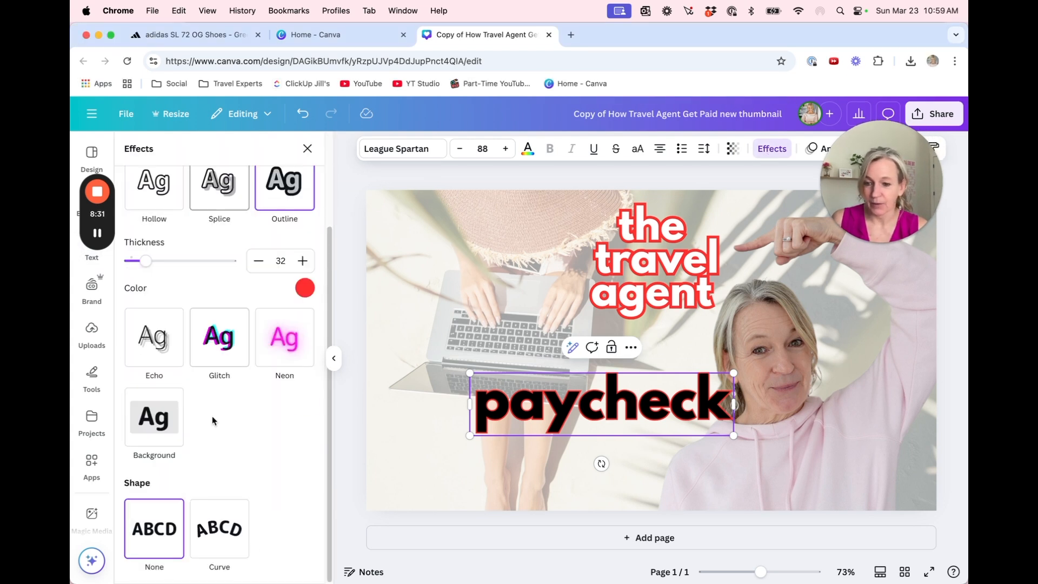
pyautogui.click(206, 529)
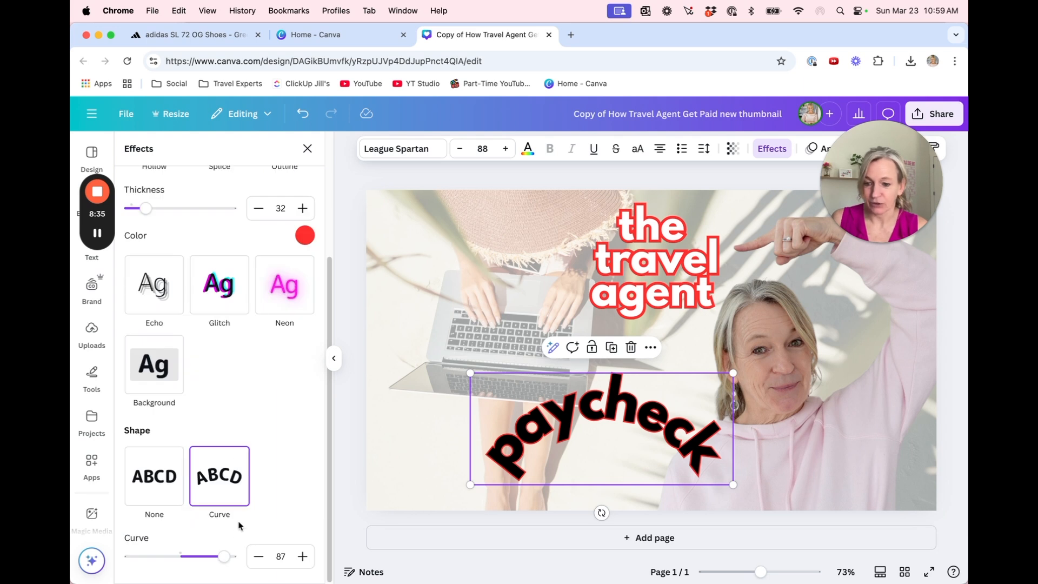
pyautogui.moveTo(224, 556); pyautogui.dragTo(208, 556)
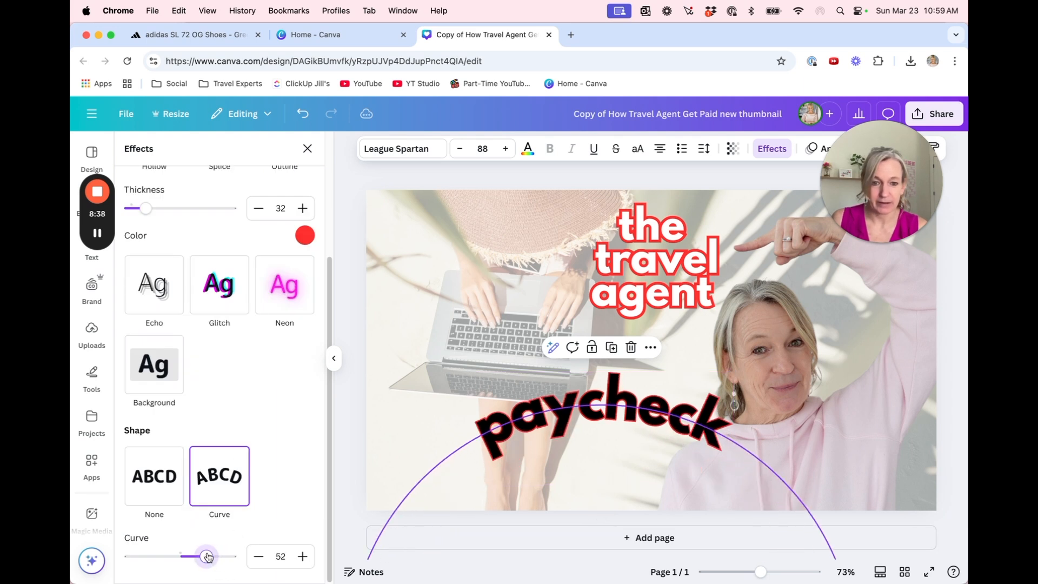
# Move the curved "paycheck" up so it sits directly beneath "the travel agent"
pyautogui.click(422, 452)
pyautogui.moveTo(572, 420); pyautogui.dragTo(572, 372)
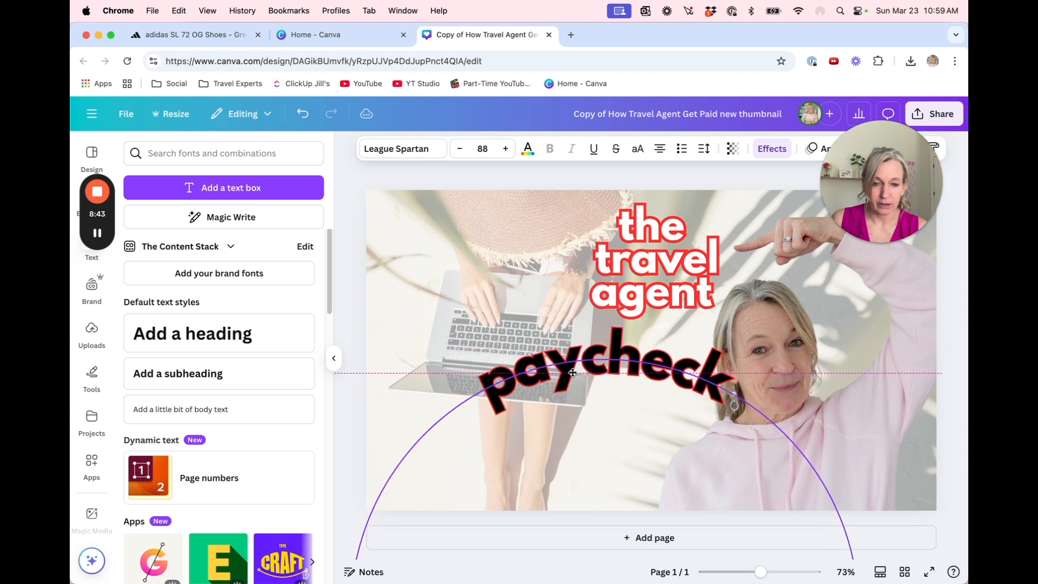
pyautogui.click(409, 456)
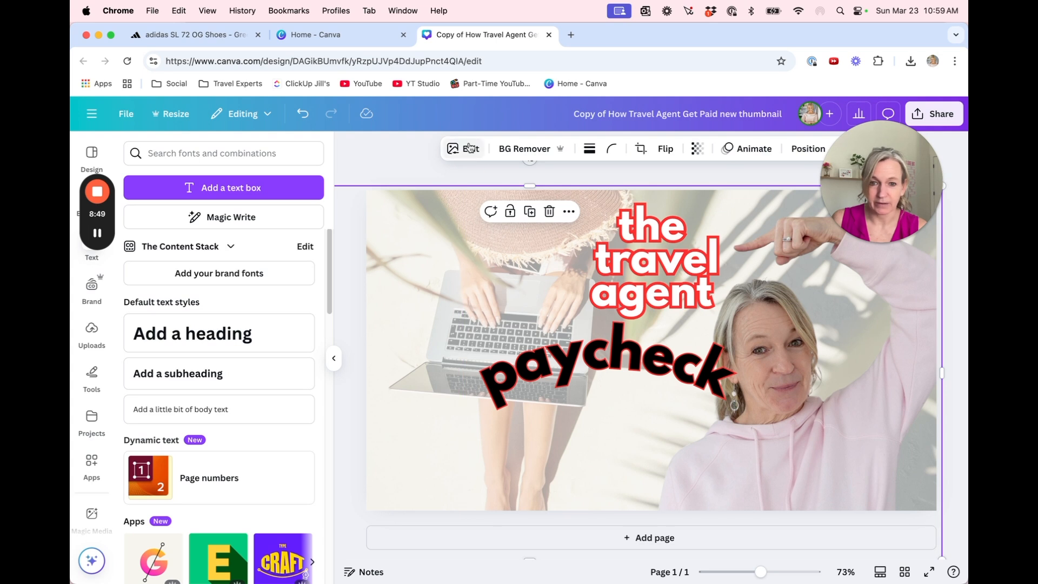
# Search the elements for "dollar sign" and place the plain black dollar graphic, small, near the page's lower edge
pyautogui.click(78, 204)
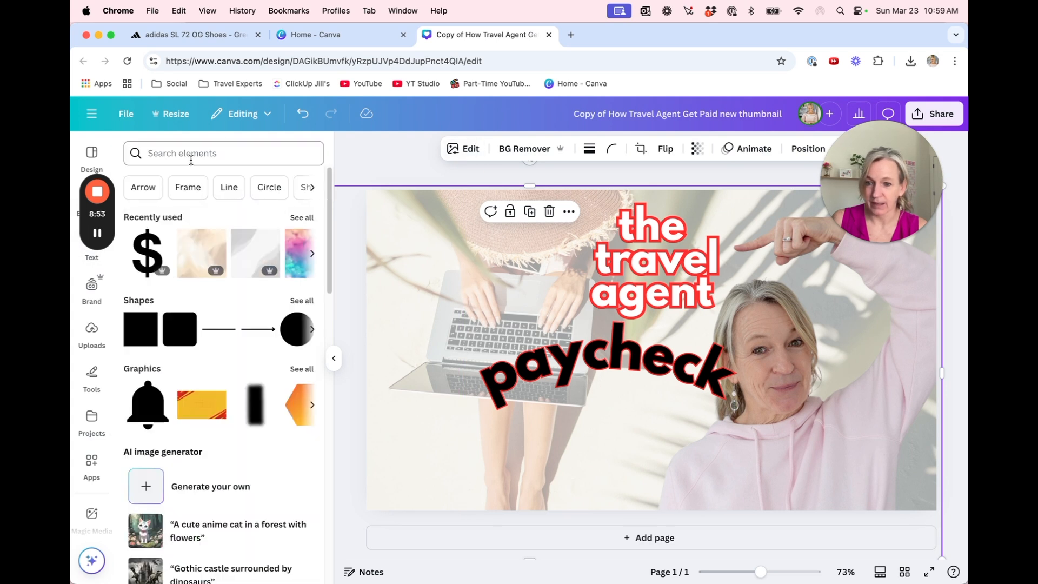
pyautogui.click(189, 154)
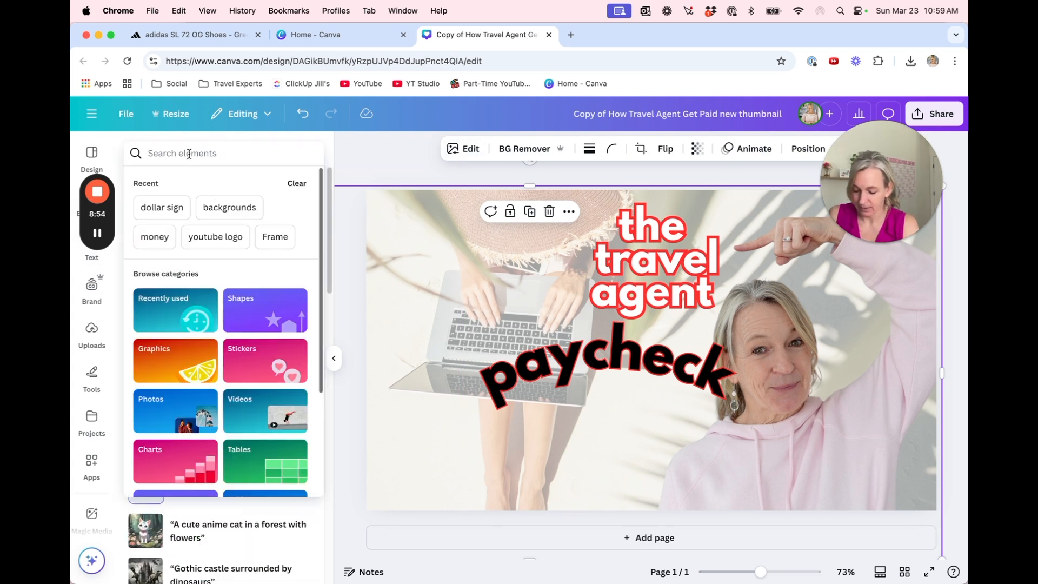
pyautogui.write('dollar sign')
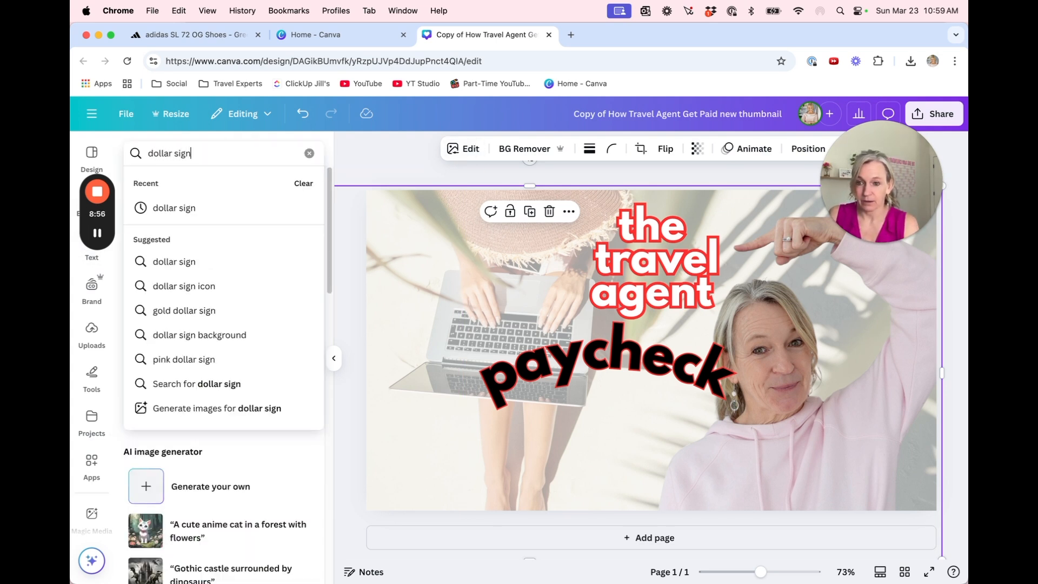
pyautogui.press('Return')
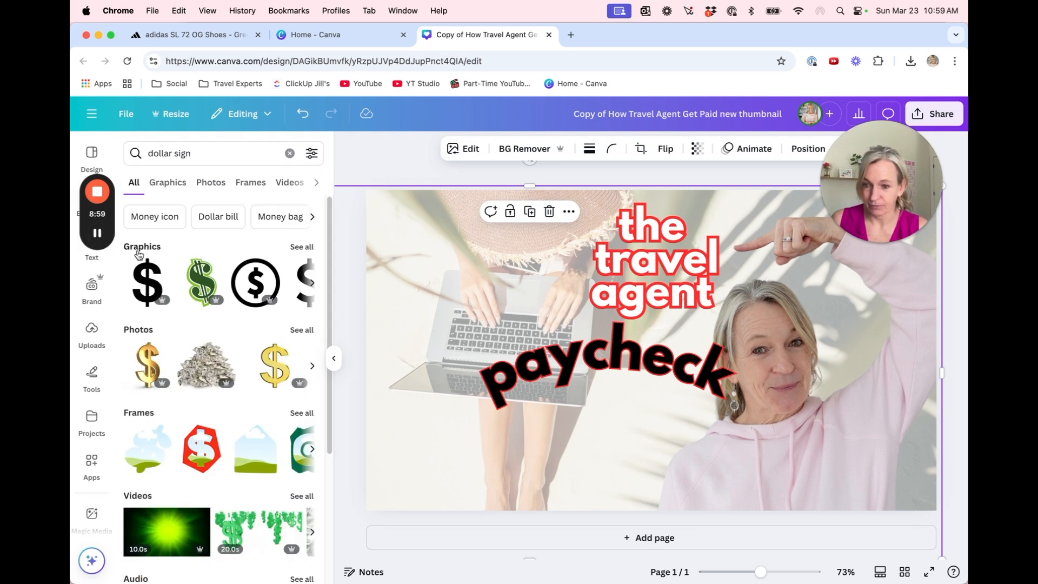
pyautogui.moveTo(147, 281); pyautogui.dragTo(605, 433)
pyautogui.moveTo(567, 374); pyautogui.dragTo(637, 490)
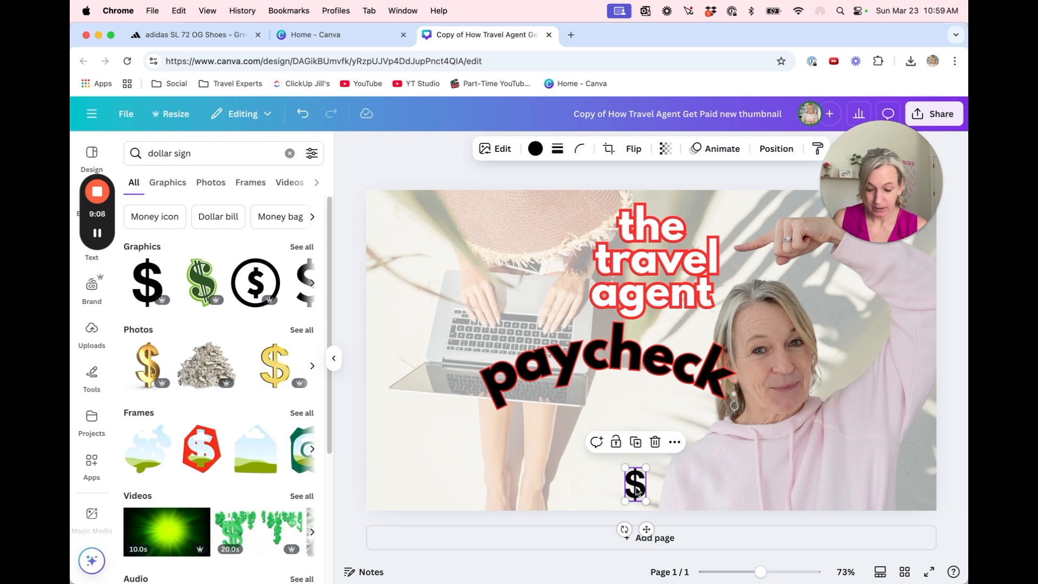
# Duplicate the dollar sign to form a side-by-side pair centered beneath "paycheck", and delete the leftover one near the page's lower edge
pyautogui.press('super+d')
pyautogui.moveTo(657, 497); pyautogui.dragTo(612, 403)
pyautogui.moveTo(628, 484); pyautogui.dragTo(620, 405)
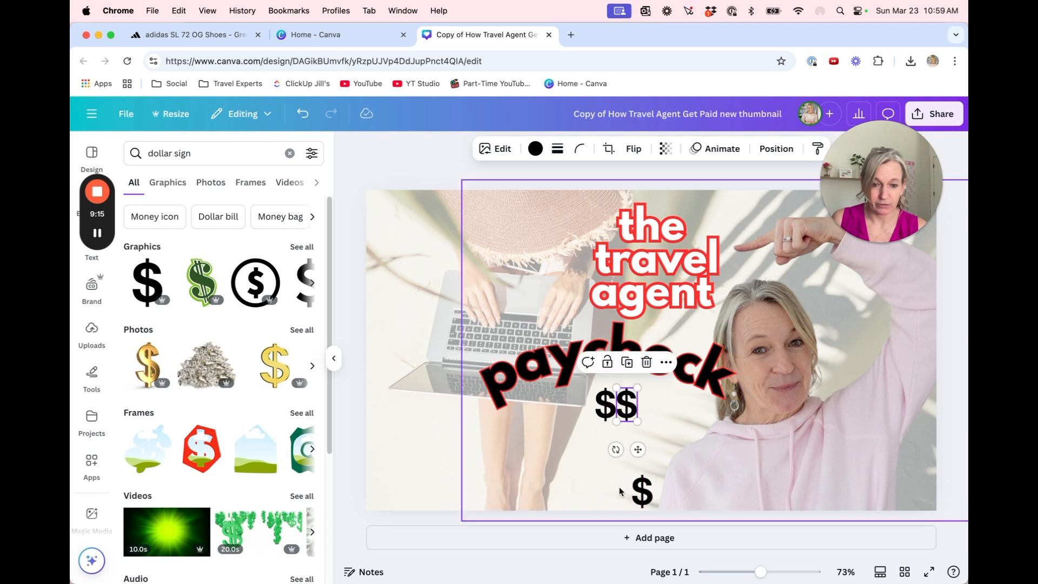
pyautogui.click(640, 491)
pyautogui.press('BackSpace')
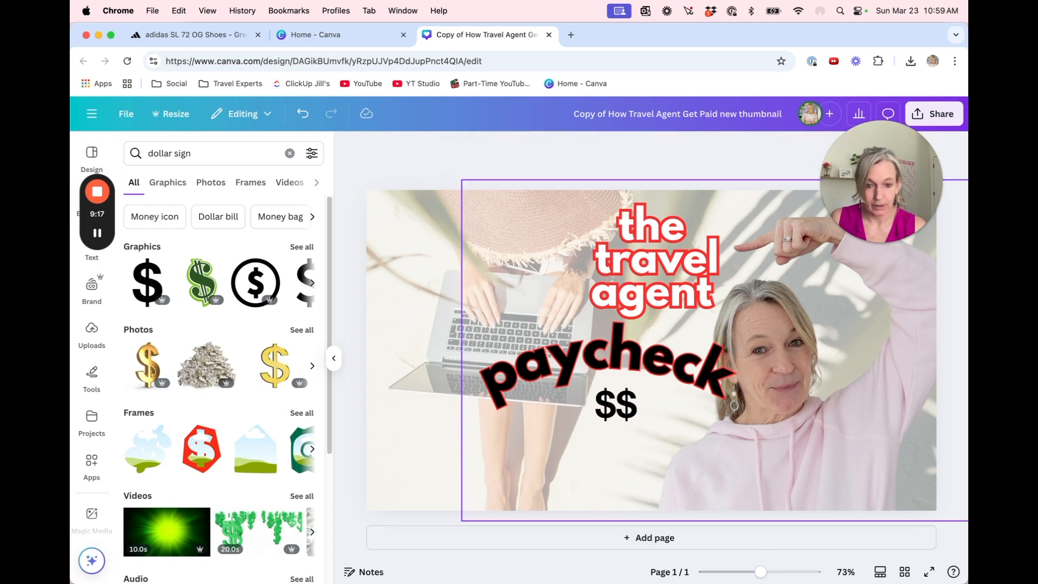
pyautogui.moveTo(625, 409); pyautogui.dragTo(625, 409)
# Shift the laptop background left and enlarge it to fill the page, and move the cut-out photo slightly right of "paycheck"
pyautogui.moveTo(409, 253); pyautogui.dragTo(373, 252)
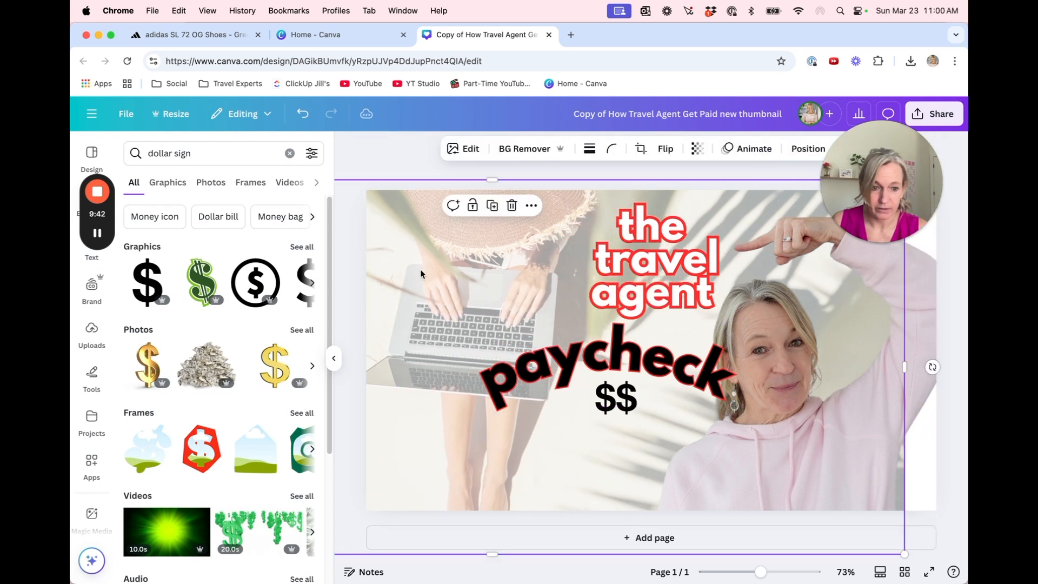
pyautogui.moveTo(904, 367); pyautogui.dragTo(965, 367)
pyautogui.moveTo(421, 260); pyautogui.dragTo(394, 250)
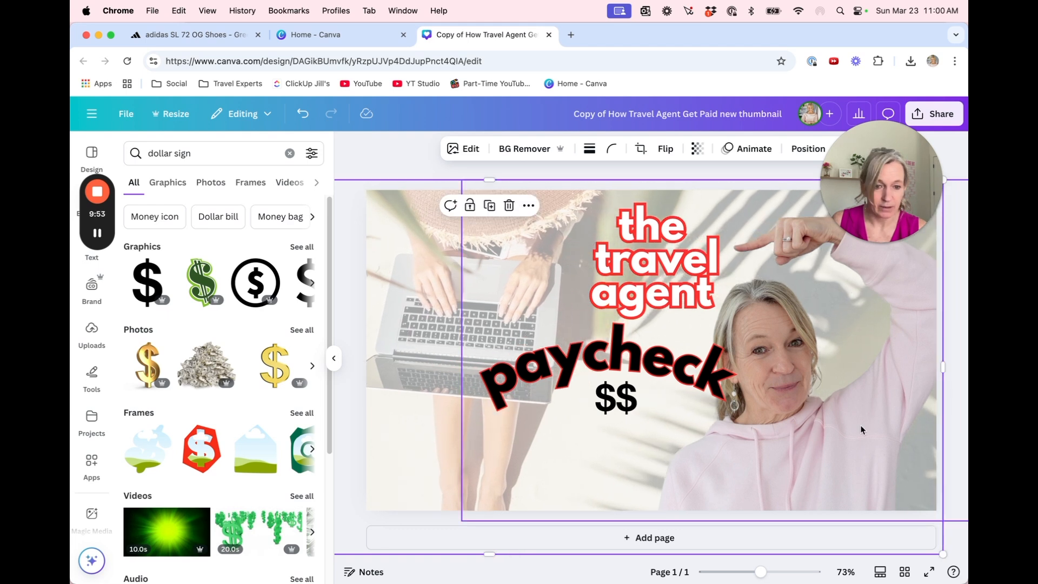
pyautogui.moveTo(861, 430); pyautogui.dragTo(878, 427)
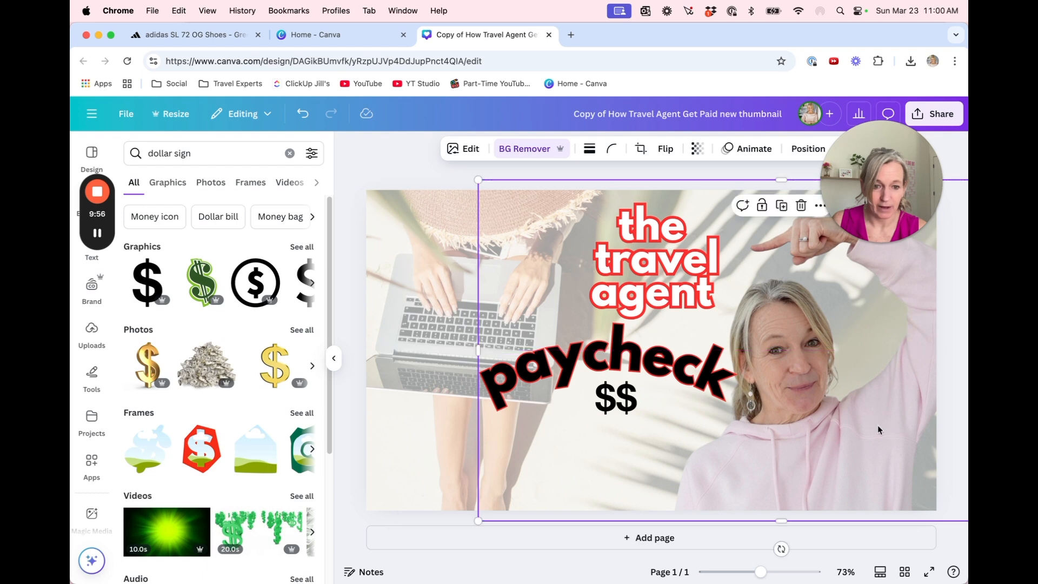
# Set the cut-out photo's Brightness to 28 and slightly raise one further image adjustment
pyautogui.click(467, 150)
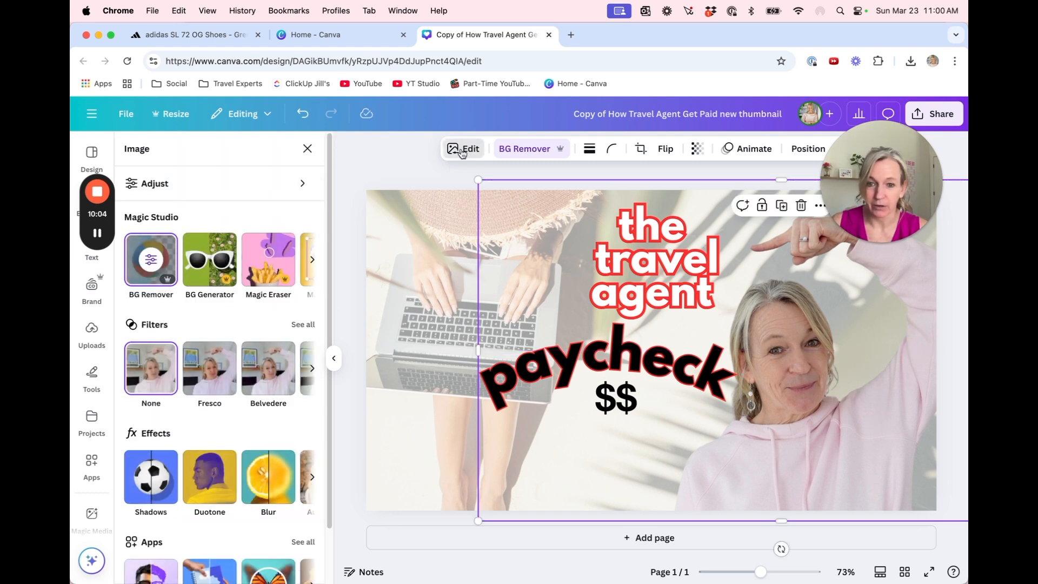
pyautogui.click(171, 185)
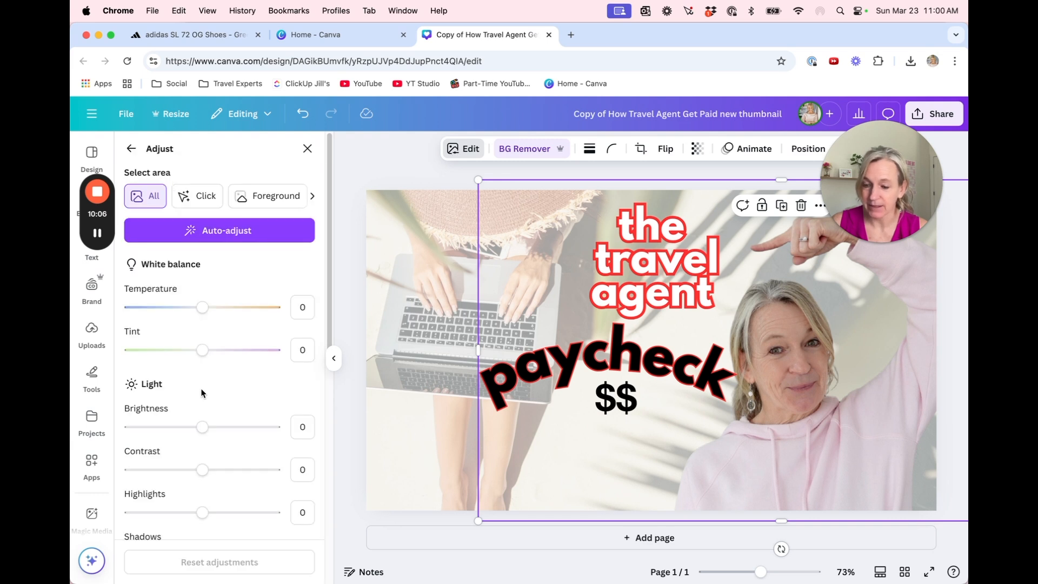
pyautogui.scroll(-10, 199, 361)
pyautogui.scroll(9, 199, 361)
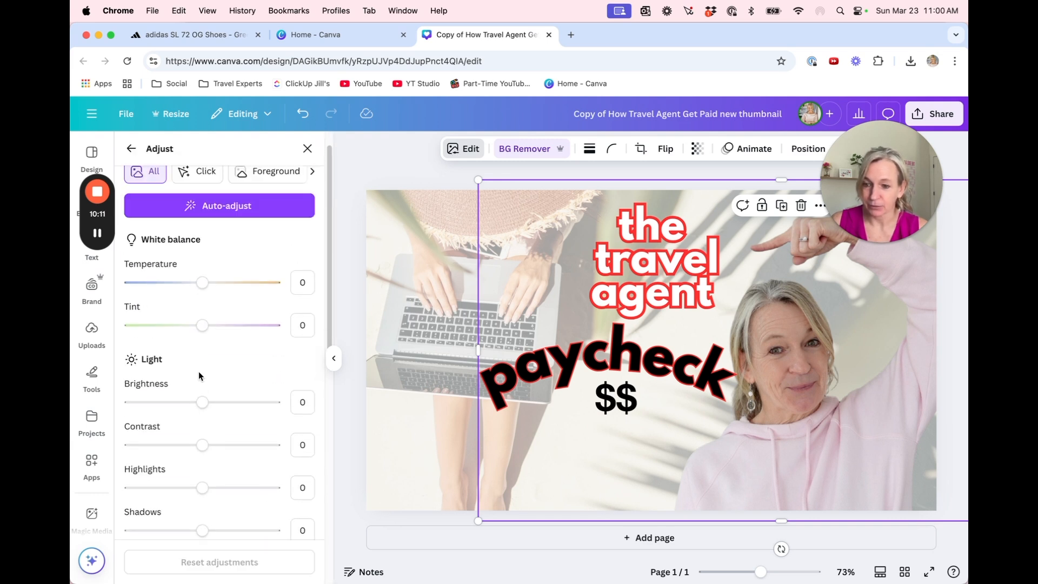
pyautogui.moveTo(202, 403); pyautogui.dragTo(223, 404)
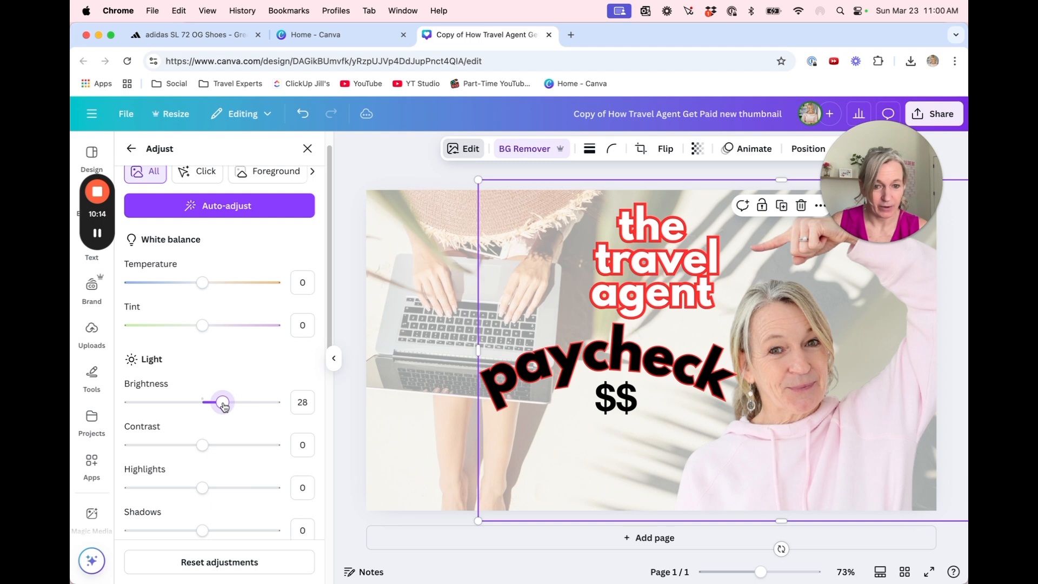
pyautogui.scroll(-8, 224, 406)
pyautogui.moveTo(202, 303); pyautogui.dragTo(218, 301)
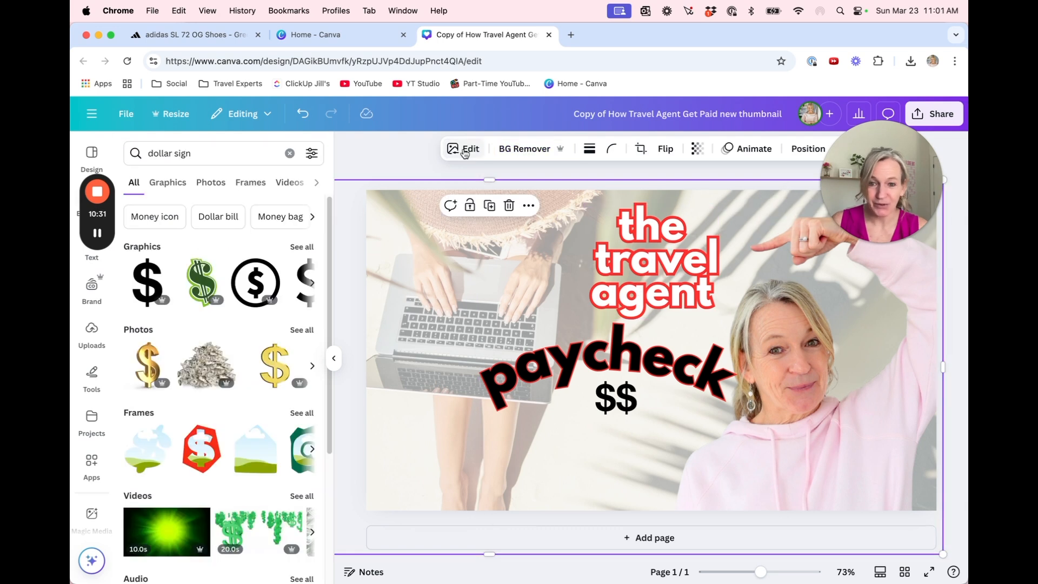
# Apply the Outline shadow effect to the laptop background photo
pyautogui.click(463, 148)
pyautogui.click(155, 482)
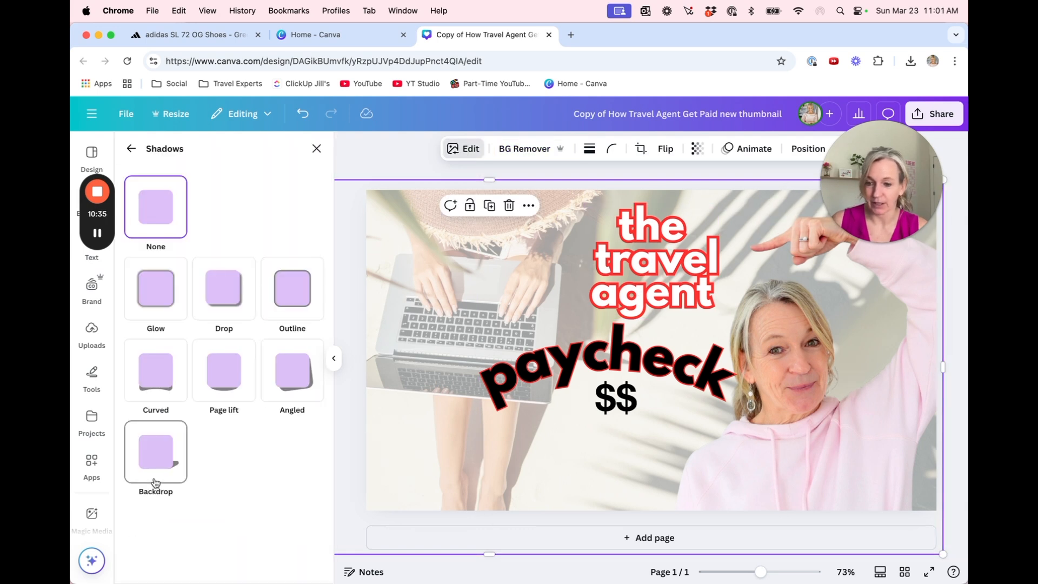
pyautogui.click(300, 287)
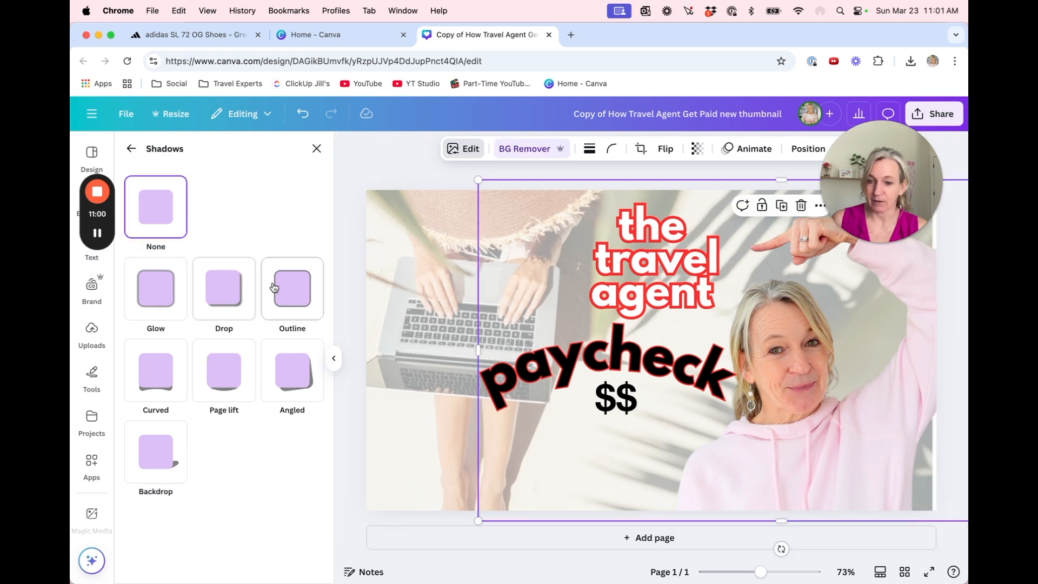
# Apply the Outline shadow effect to the cut-out photo, color it white and reduce its size to a thin border
pyautogui.click(287, 289)
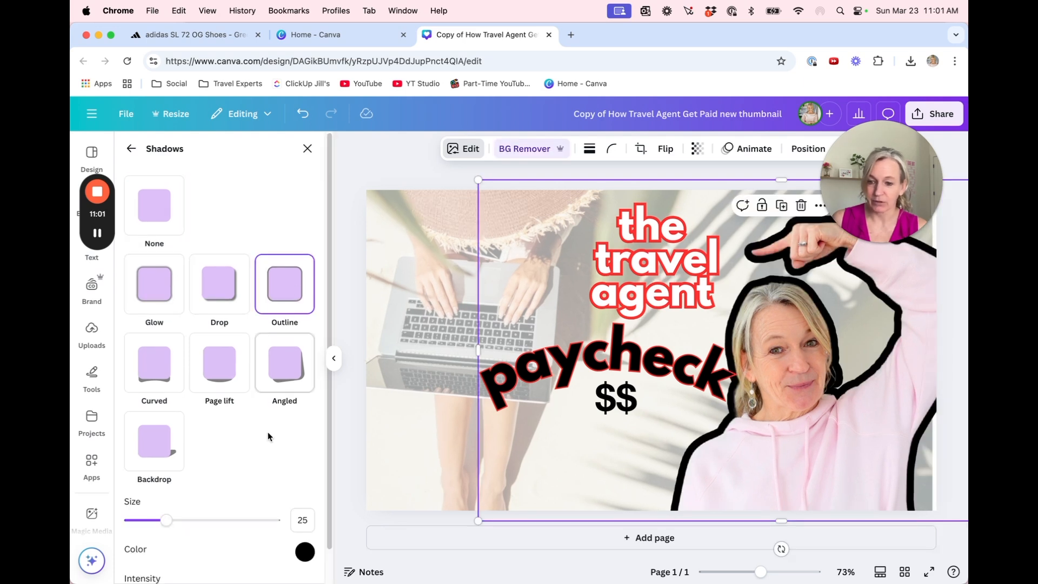
pyautogui.click(304, 551)
pyautogui.click(306, 417)
pyautogui.moveTo(166, 520); pyautogui.dragTo(143, 522)
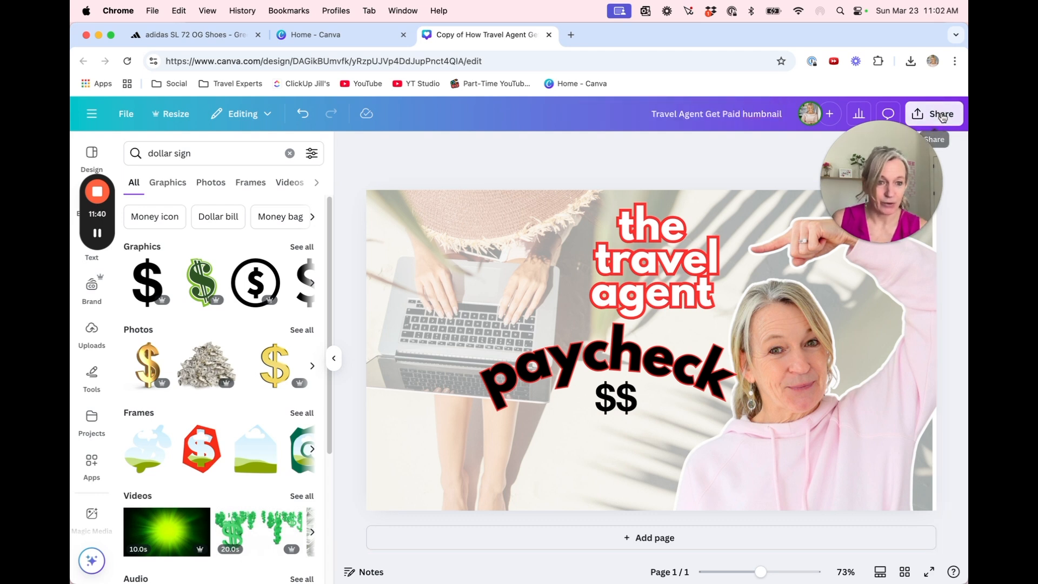
# Open the sharing options for the finished thumbnail design
pyautogui.click(941, 114)
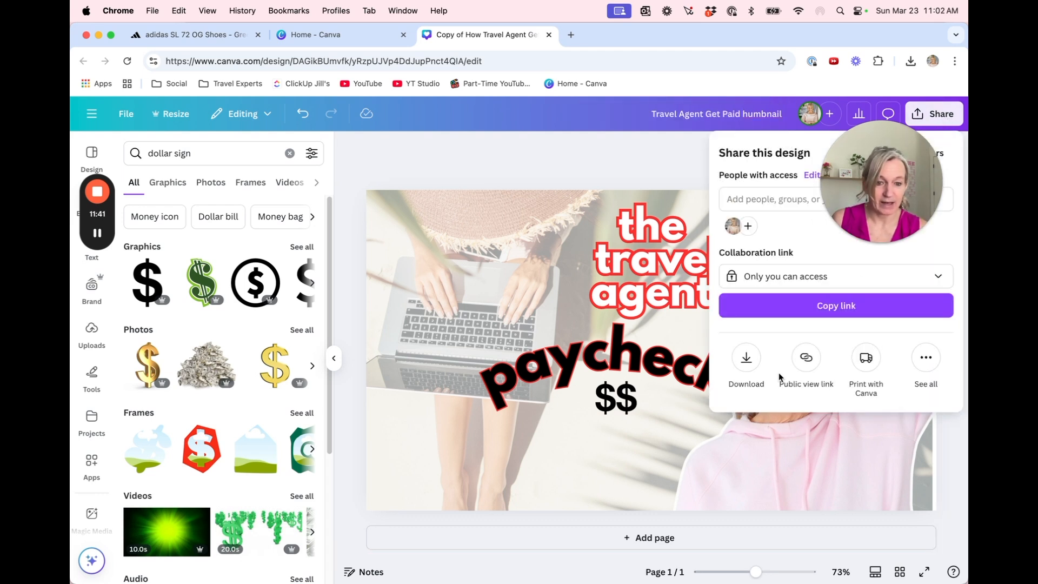